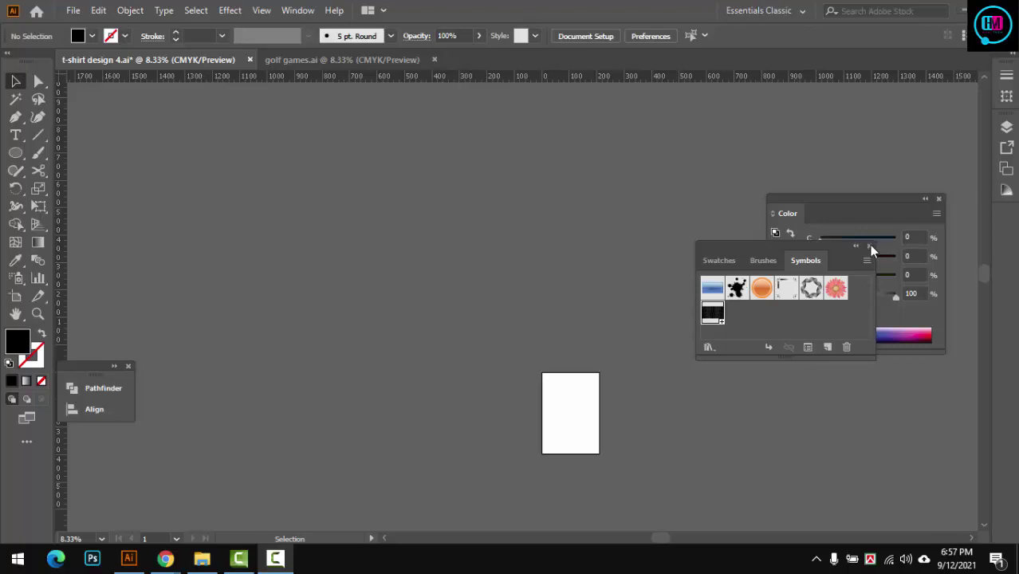
Step: Close the Swatches/Symbols and Color panels and zoom into the artboard
{"action": "left_click", "coordinate": [869, 245]}
{"action": "left_click", "coordinate": [939, 200]}
{"action": "scroll", "coordinate": [590, 302], "scroll_direction": "right", "scroll_amount": 2}
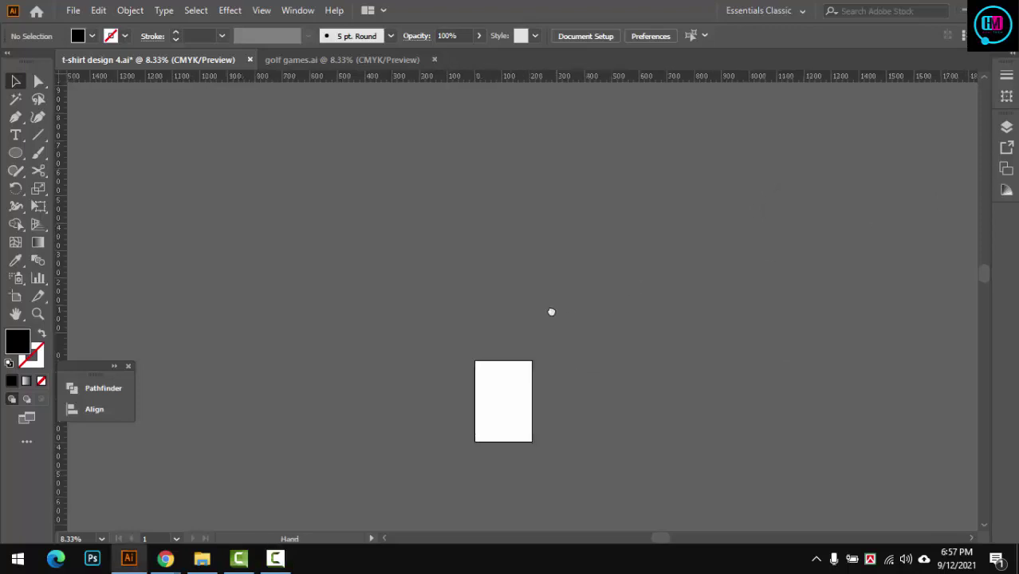
{"action": "scroll", "coordinate": [523, 359], "scroll_direction": "down", "scroll_amount": 2}
{"action": "scroll", "coordinate": [546, 407], "scroll_direction": "up", "scroll_amount": 4}
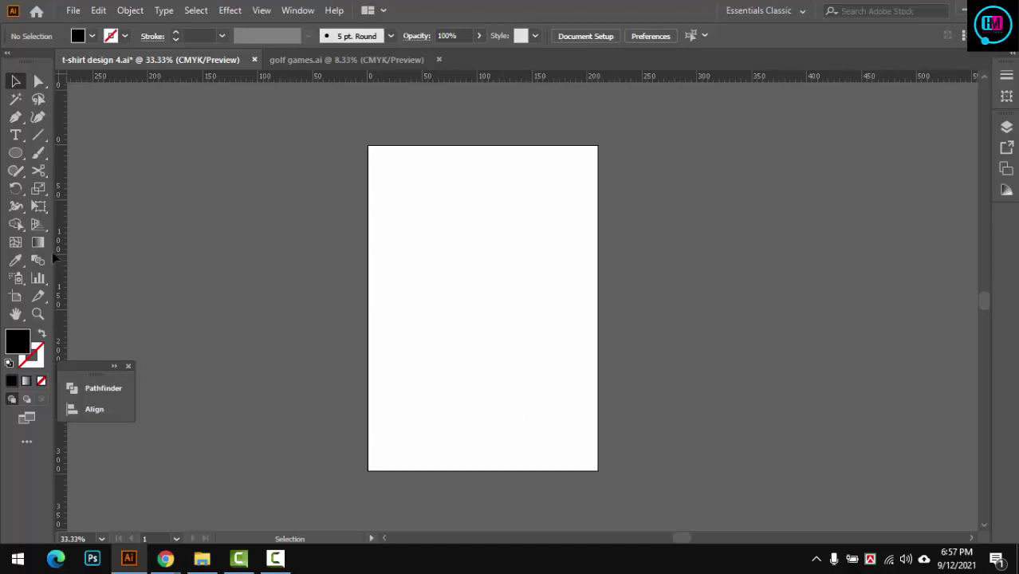
Step: Choose the Polygon Tool from the shape tool flyout
{"action": "right_click", "coordinate": [11, 156]}
{"action": "left_click", "coordinate": [70, 219]}
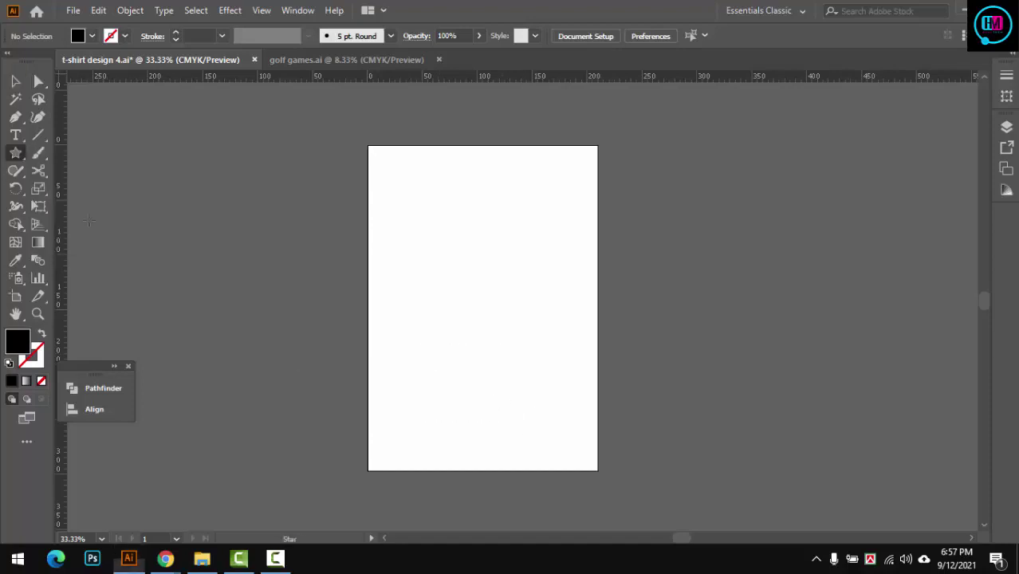
{"action": "right_click", "coordinate": [17, 155]}
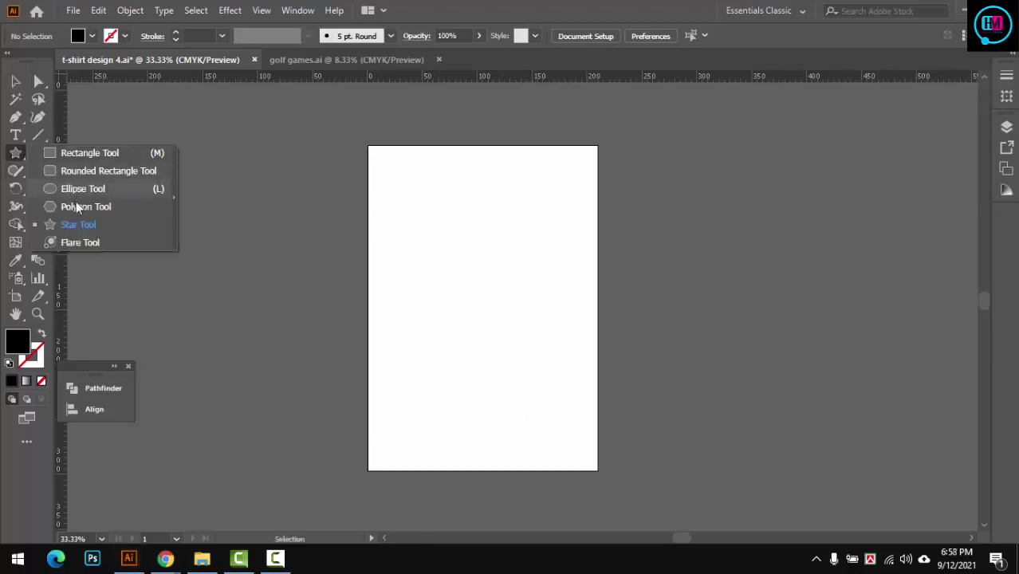
{"action": "left_click", "coordinate": [78, 206]}
Step: Draw a black hexagon at the artboard's bottom-left corner
{"action": "scroll", "coordinate": [378, 473], "scroll_direction": "up", "scroll_amount": 5}
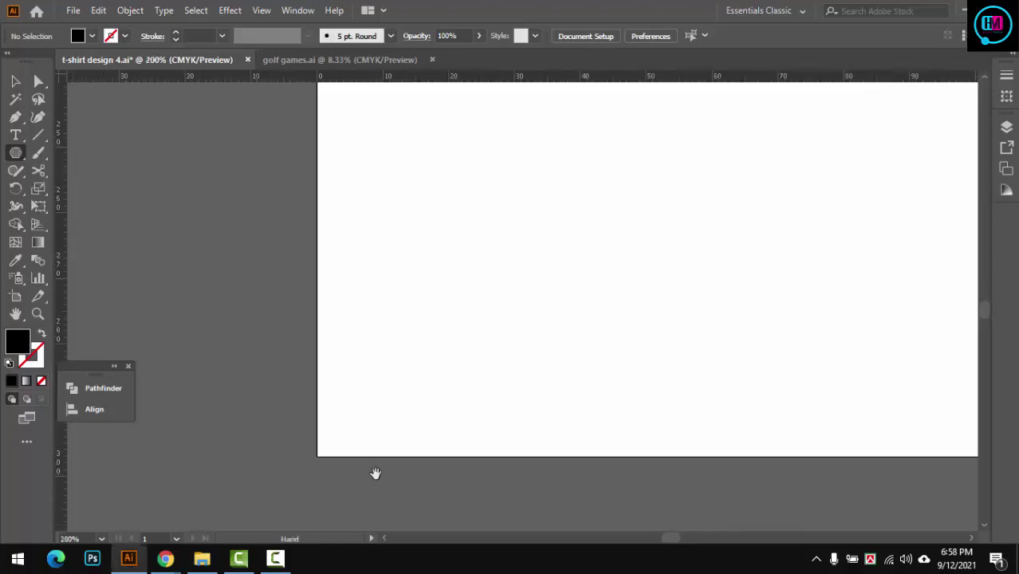
{"action": "left_click", "coordinate": [318, 456]}
{"action": "left_click", "coordinate": [566, 314]}
{"action": "left_click_drag", "start_coordinate": [318, 456], "coordinate": [355, 468]}
{"action": "key", "text": "v"}
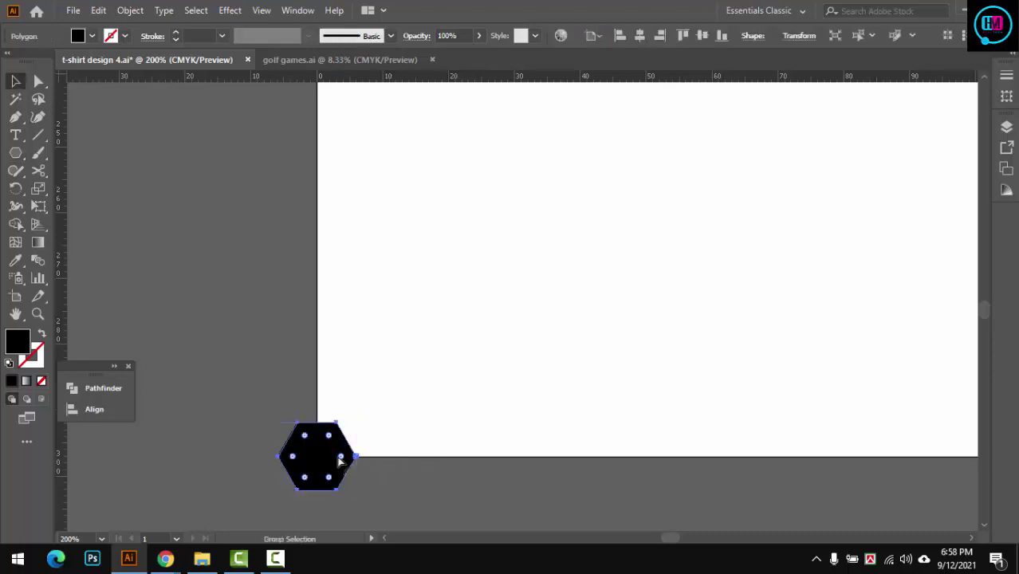
Step: Copy the hexagon straight up to the top-left corner and scale the copy much smaller
{"action": "scroll", "coordinate": [353, 467], "scroll_direction": "down", "scroll_amount": 6}
{"action": "left_click_drag", "start_coordinate": [349, 500], "coordinate": [362, 271]}
{"action": "scroll", "coordinate": [373, 275], "scroll_direction": "up", "scroll_amount": 4}
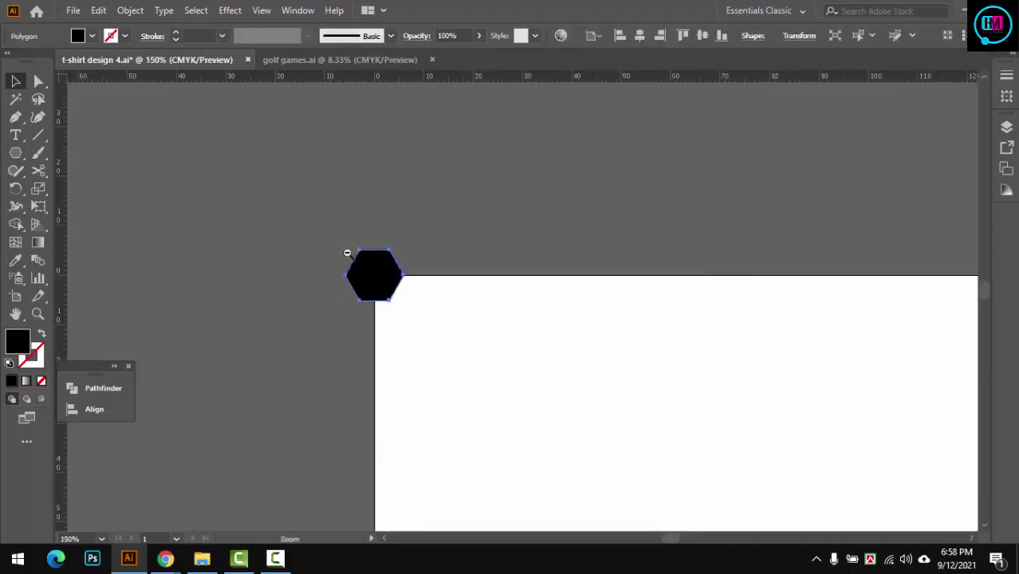
{"action": "scroll", "coordinate": [375, 274], "scroll_direction": "up", "scroll_amount": 4}
{"action": "scroll", "coordinate": [479, 239], "scroll_direction": "up", "scroll_amount": 2}
{"action": "left_click_drag", "start_coordinate": [599, 194], "coordinate": [537, 316]}
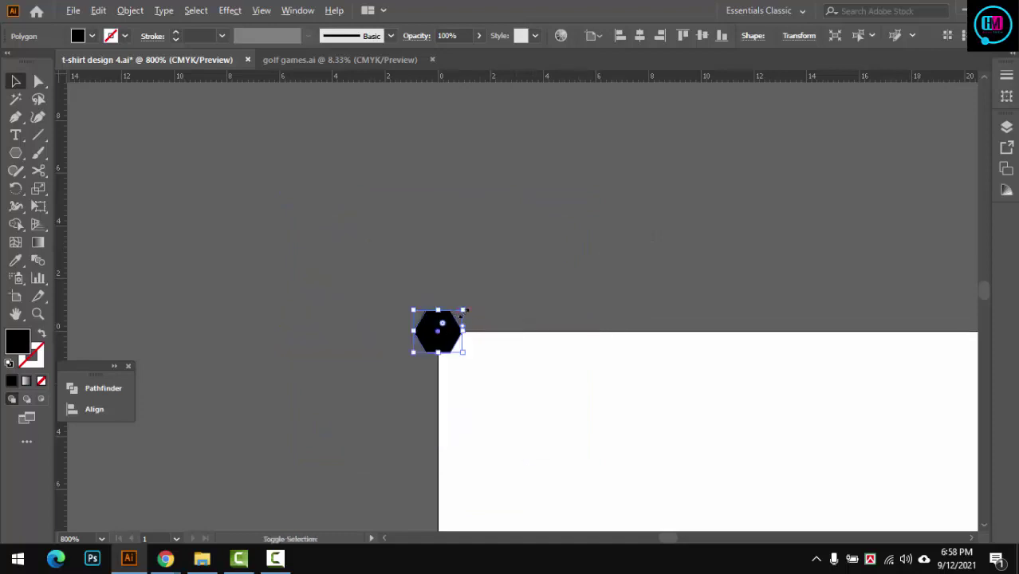
{"action": "left_click_drag", "start_coordinate": [465, 310], "coordinate": [494, 286]}
{"action": "key", "text": "shift+x"}
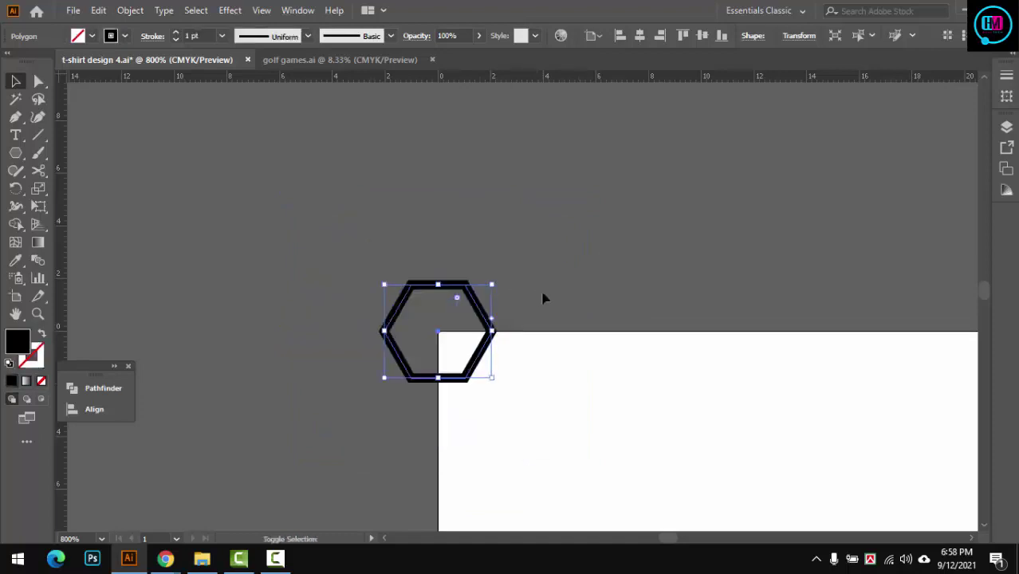
{"action": "key", "text": "shift+x"}
{"action": "left_click", "coordinate": [541, 296]}
Step: Select both hexagons along the left edge for blending with the Blend Tool
{"action": "scroll", "coordinate": [505, 314], "scroll_direction": "down", "scroll_amount": 3}
{"action": "scroll", "coordinate": [500, 316], "scroll_direction": "down", "scroll_amount": 6}
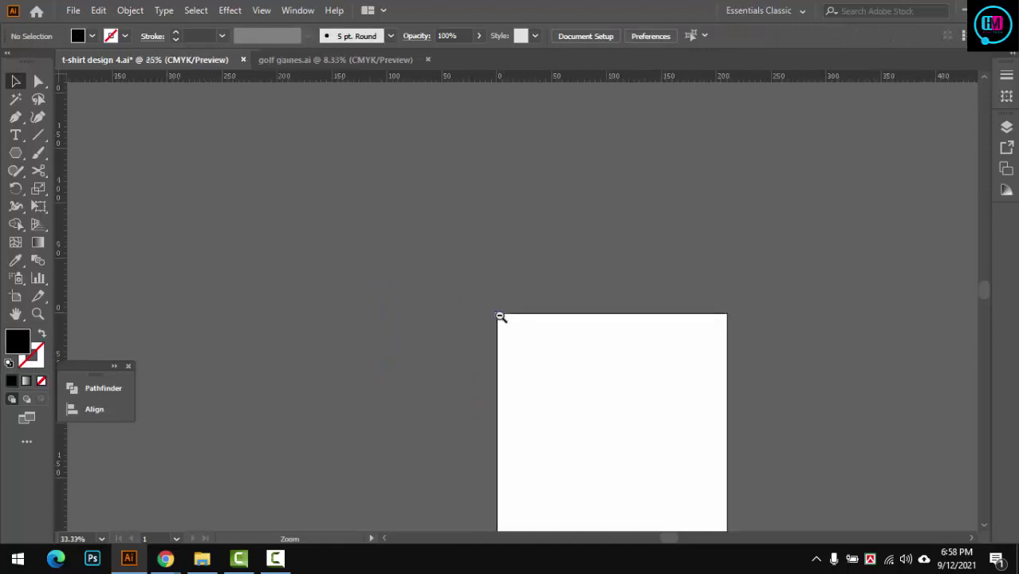
{"action": "scroll", "coordinate": [500, 316], "scroll_direction": "down", "scroll_amount": 2}
{"action": "scroll", "coordinate": [445, 386], "scroll_direction": "up", "scroll_amount": 2}
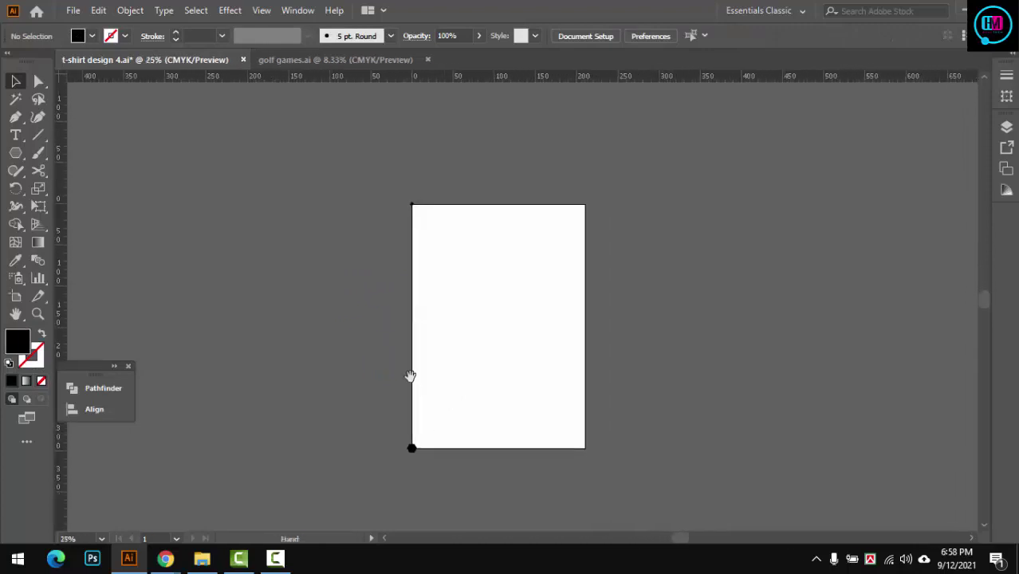
{"action": "left_click_drag", "start_coordinate": [387, 271], "coordinate": [469, 485]}
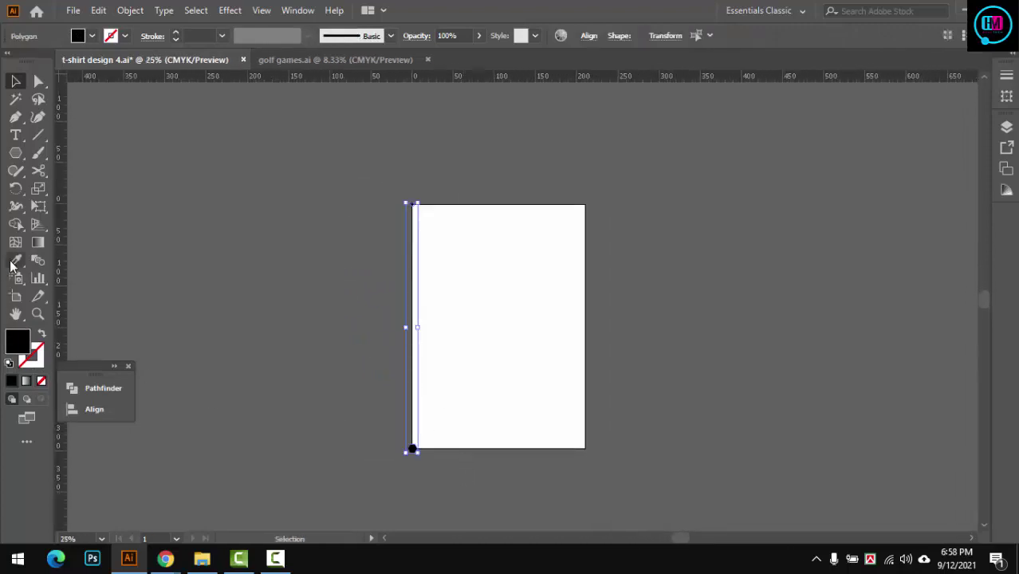
{"action": "left_click", "coordinate": [40, 263]}
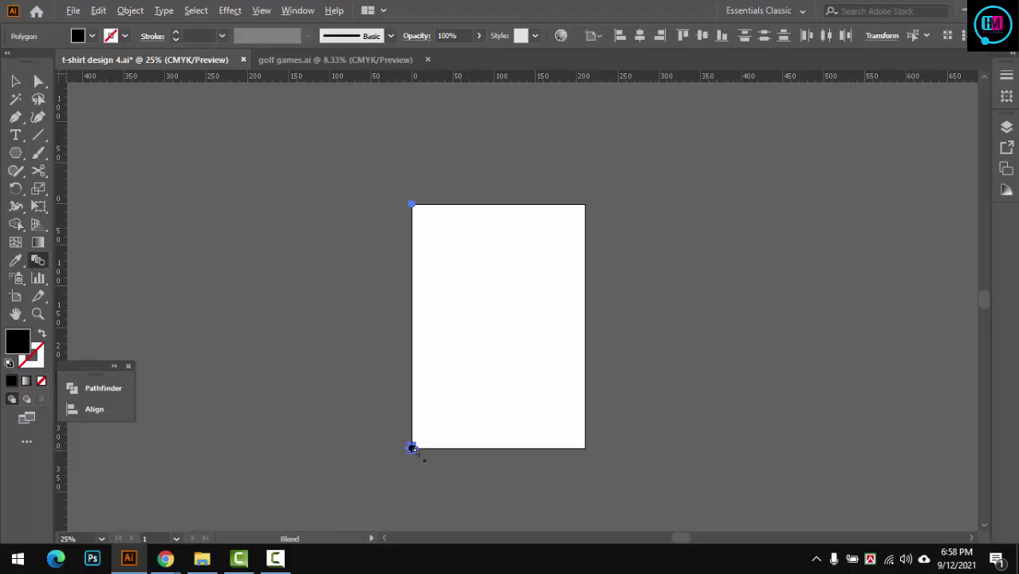
Step: Set the blend's spacing to Specified Steps with Preview turned on
{"action": "left_click", "coordinate": [412, 447], "text": "alt"}
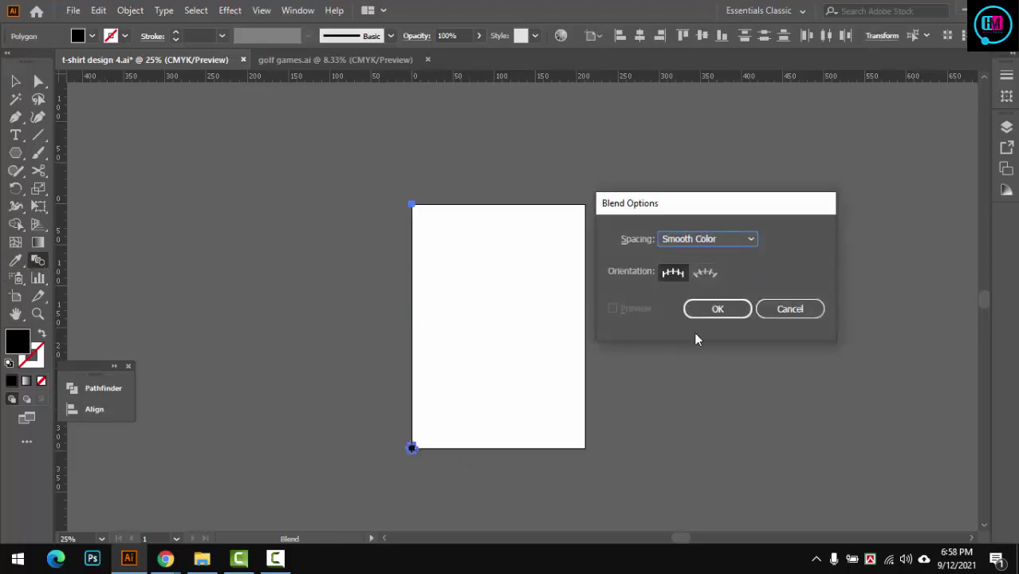
{"action": "left_click", "coordinate": [707, 238]}
{"action": "left_click", "coordinate": [705, 275]}
{"action": "left_click", "coordinate": [717, 311]}
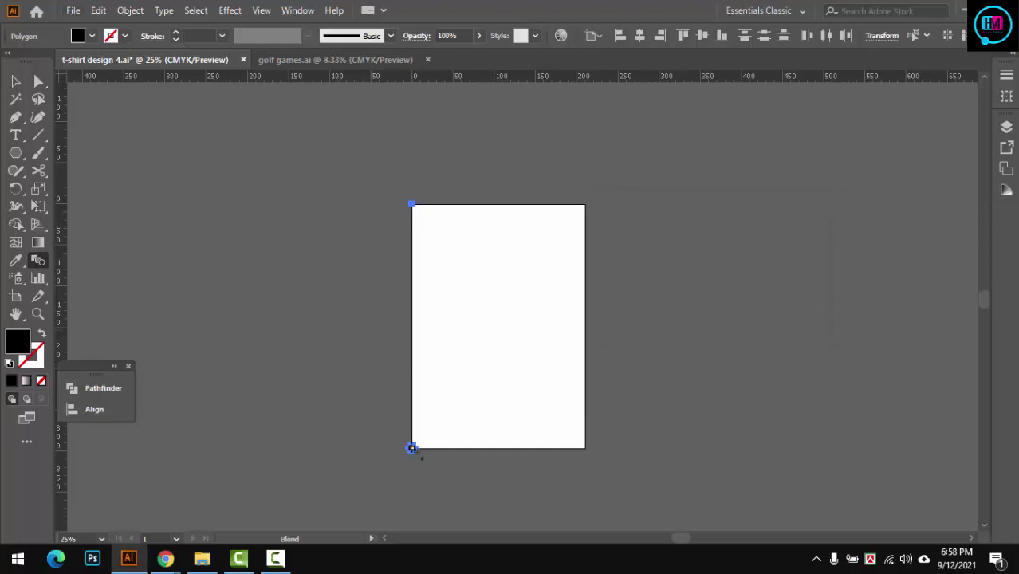
{"action": "left_click", "coordinate": [412, 204], "text": "alt"}
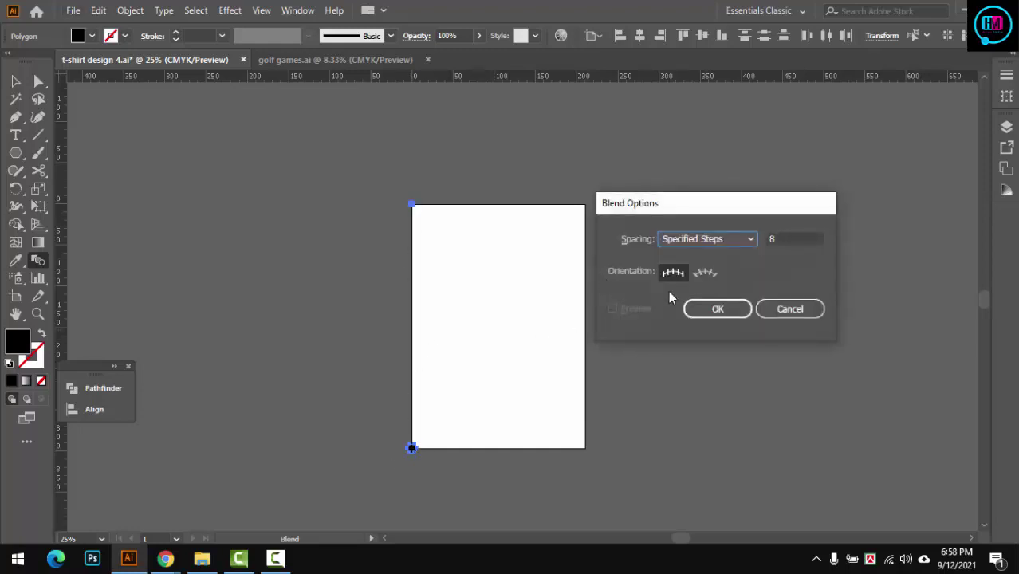
{"action": "left_click", "coordinate": [716, 308]}
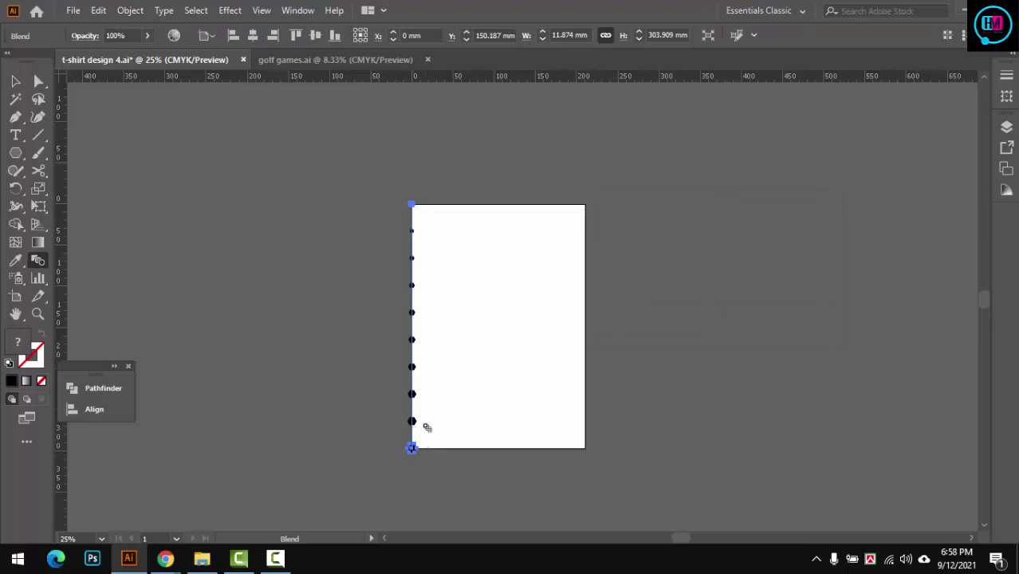
{"action": "left_click", "coordinate": [612, 308]}
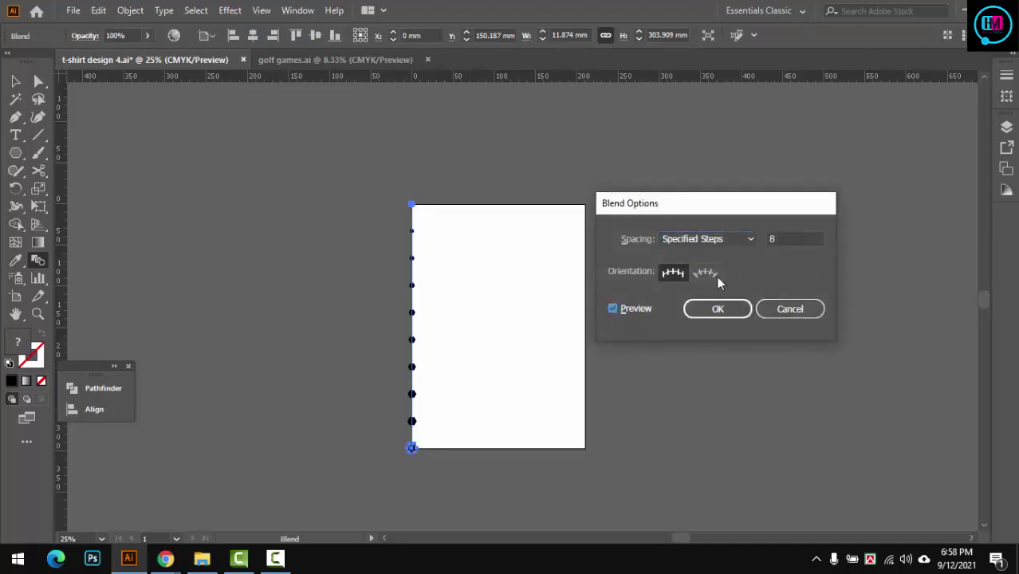
{"action": "left_click", "coordinate": [793, 238]}
{"action": "type", "text": "0"}
{"action": "left_click", "coordinate": [712, 240]}
{"action": "left_click", "coordinate": [713, 240]}
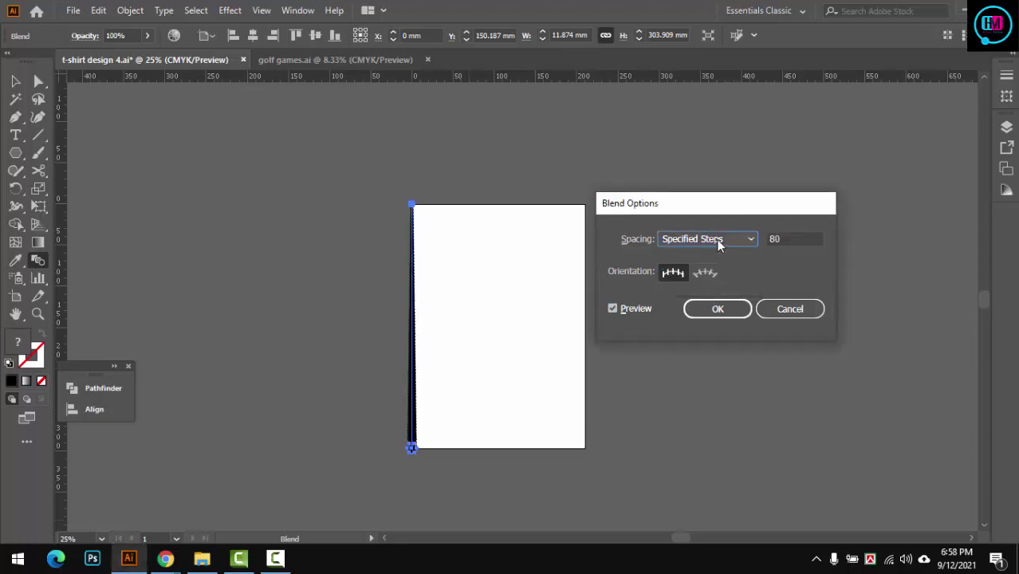
{"action": "left_click", "coordinate": [718, 308]}
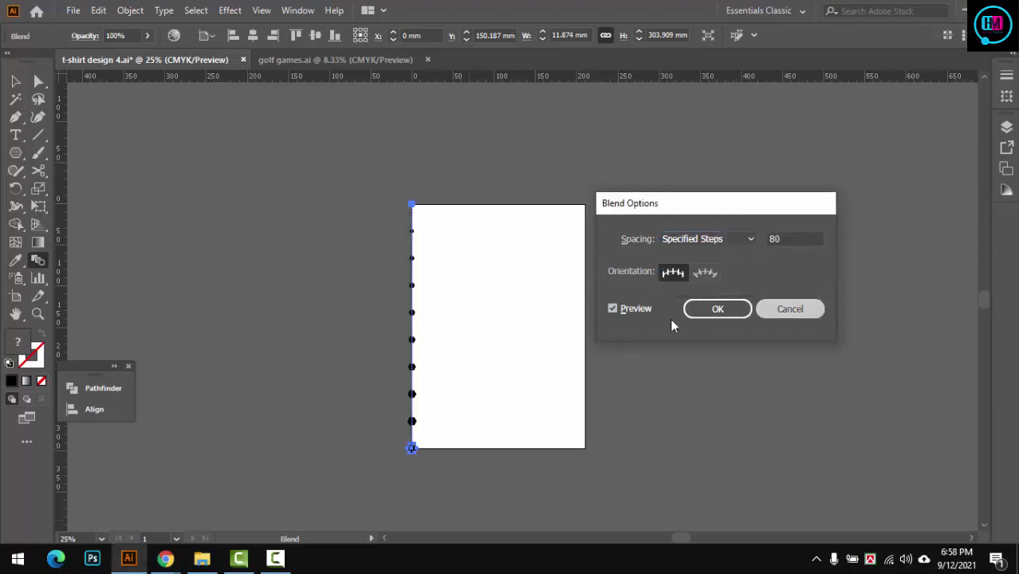
Step: Raise the blend to 24 steps so the hexagons touch in one column
{"action": "scroll", "coordinate": [418, 427], "scroll_direction": "up", "scroll_amount": 1}
{"action": "scroll", "coordinate": [416, 425], "scroll_direction": "up", "scroll_amount": 4}
{"action": "left_click_drag", "start_coordinate": [423, 432], "coordinate": [398, 319]}
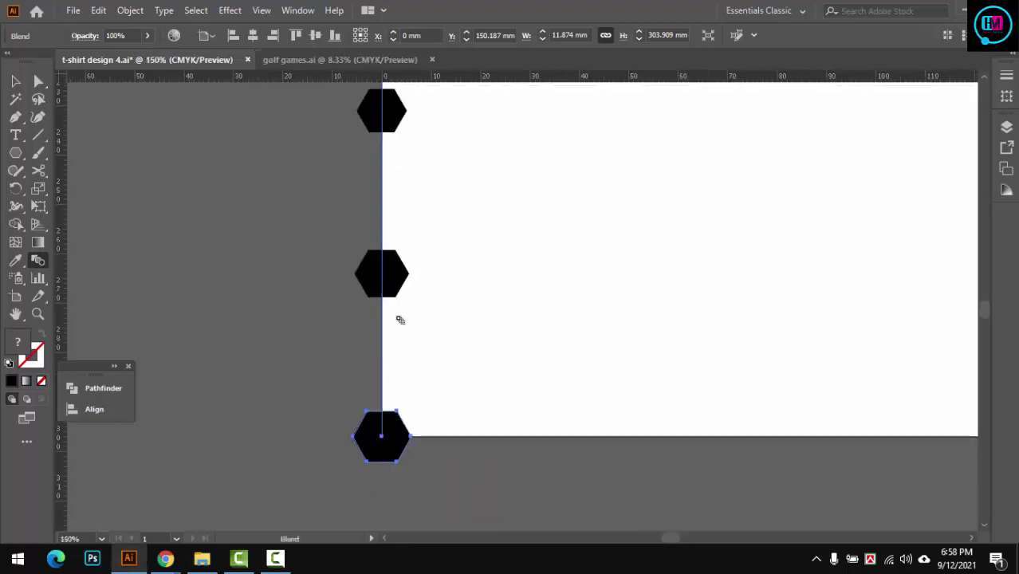
{"action": "key", "text": "Return"}
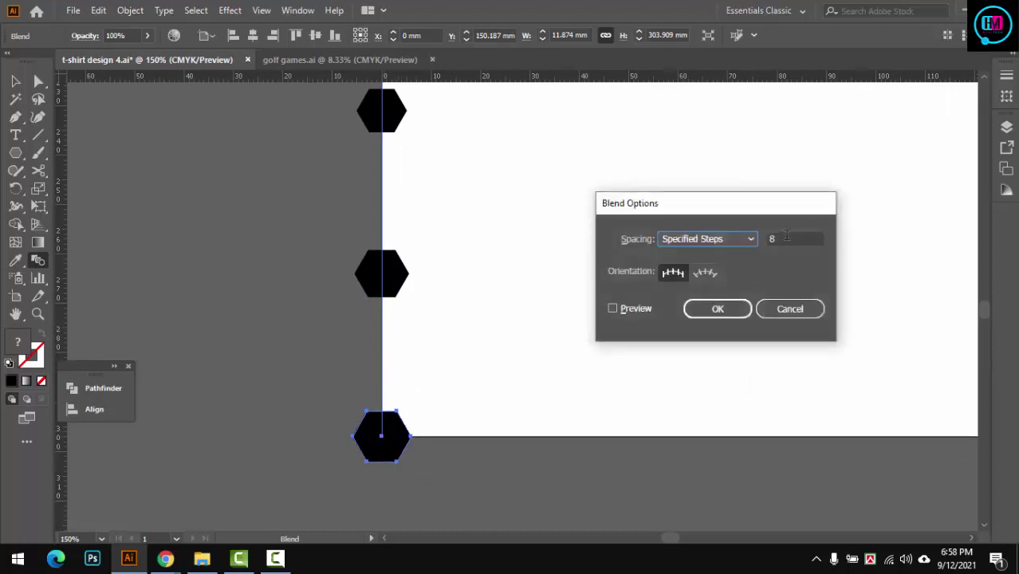
{"action": "left_click", "coordinate": [630, 311]}
{"action": "left_click", "coordinate": [791, 237]}
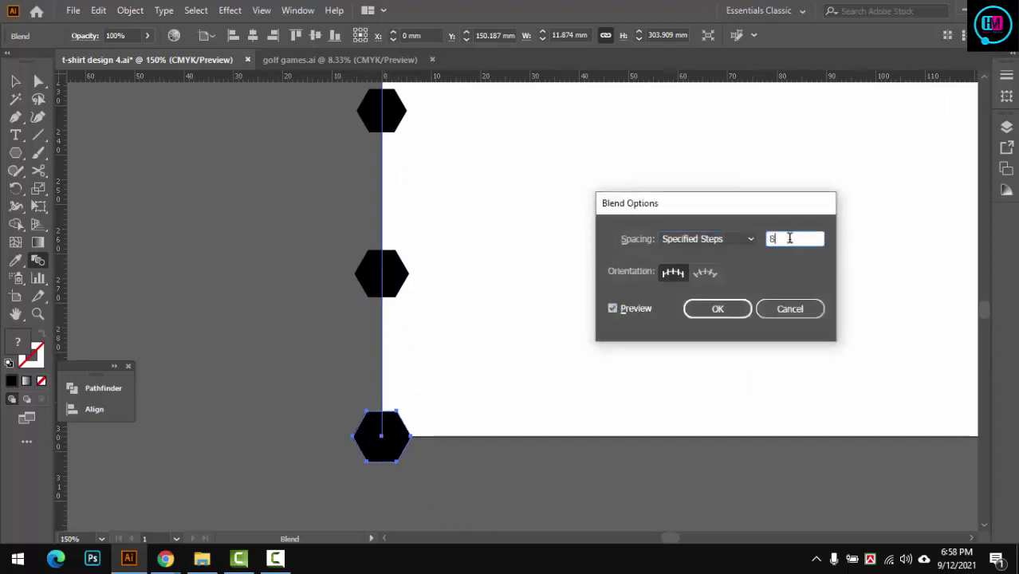
{"action": "key", "text": "Up"}
{"action": "key", "text": "Up"}
{"action": "key", "text": "Up"}
{"action": "key", "text": "Up"}
{"action": "key", "text": "Up"}
{"action": "key", "text": "Up"}
{"action": "key", "text": "Up"}
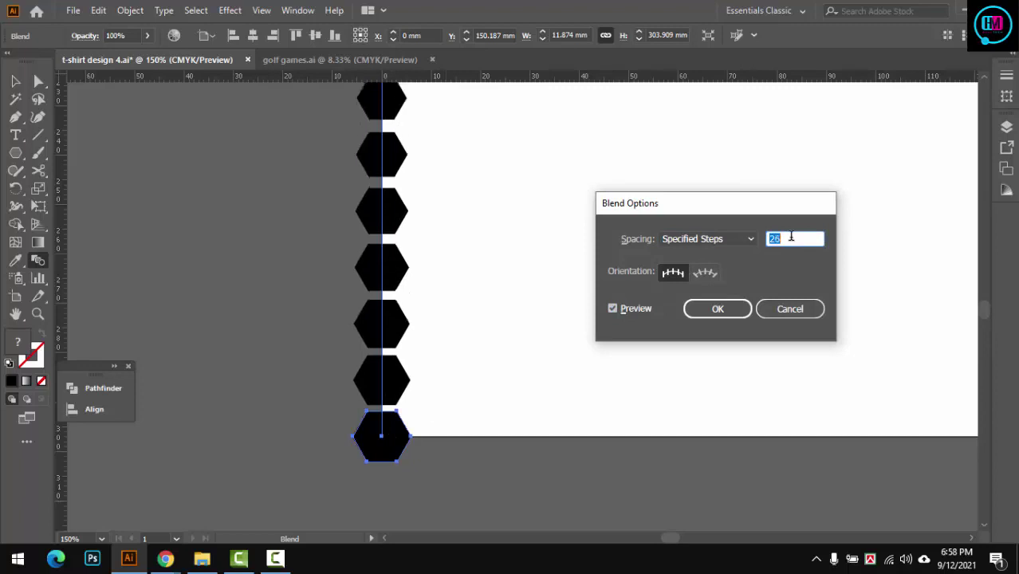
{"action": "key", "text": "Up"}
{"action": "key", "text": "Up"}
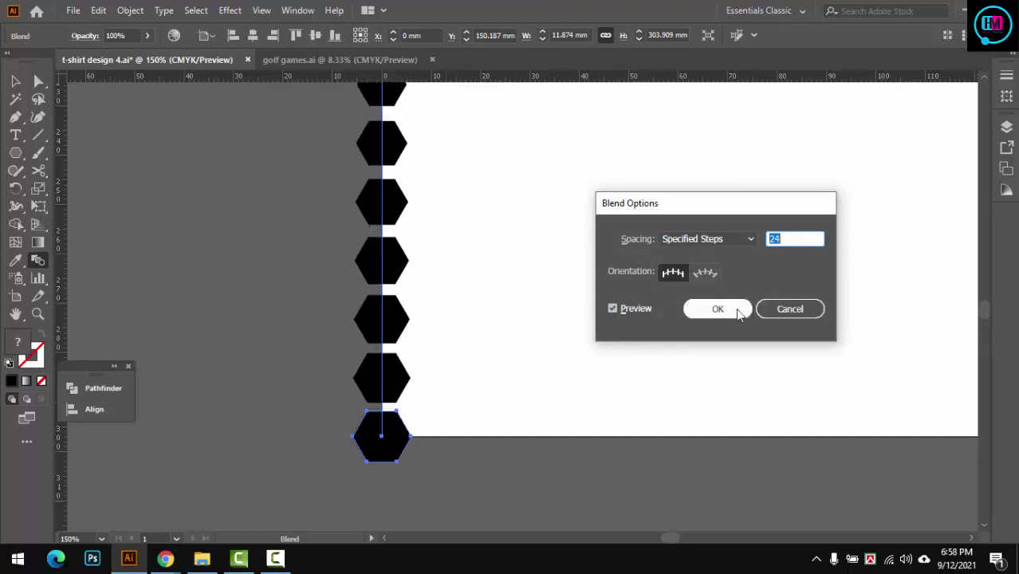
{"action": "left_click", "coordinate": [721, 308]}
{"action": "key", "text": "v"}
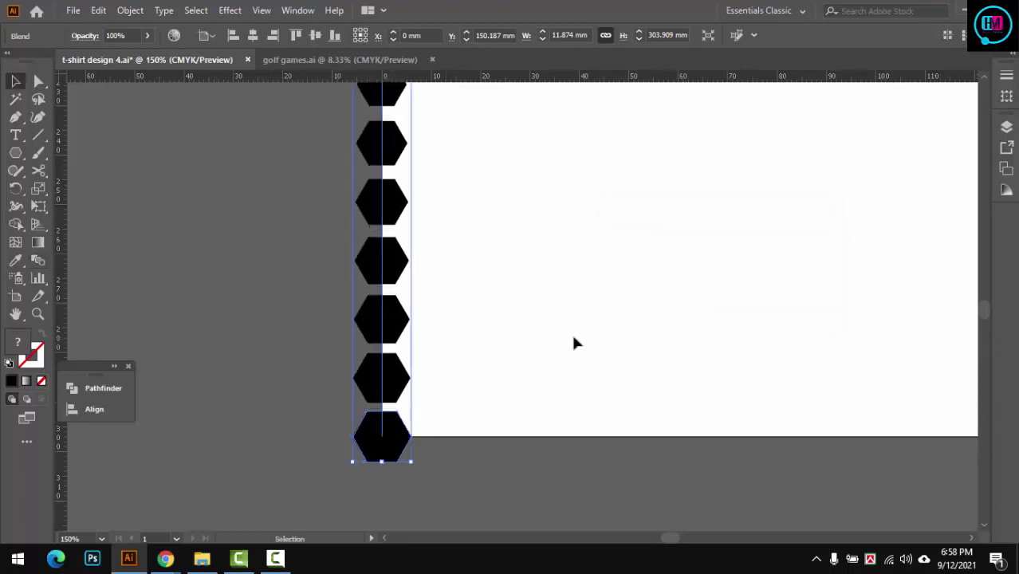
{"action": "left_click", "coordinate": [483, 403]}
Step: Copy the hexagon blend column up and to the right as an offset second column
{"action": "left_click_drag", "start_coordinate": [381, 444], "coordinate": [449, 444]}
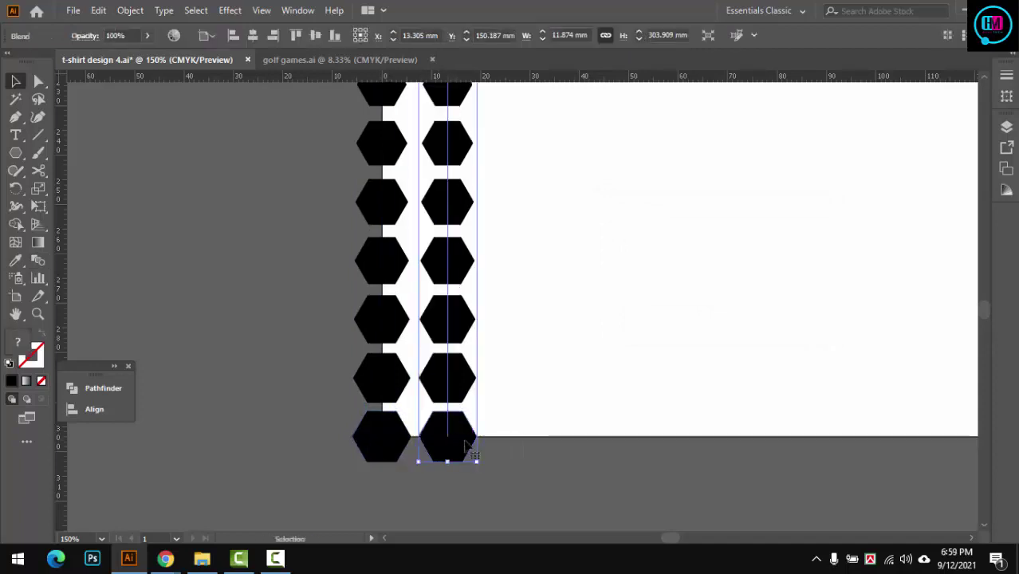
{"action": "key", "text": "ctrl+z"}
{"action": "key", "text": "a"}
{"action": "left_click", "coordinate": [421, 408]}
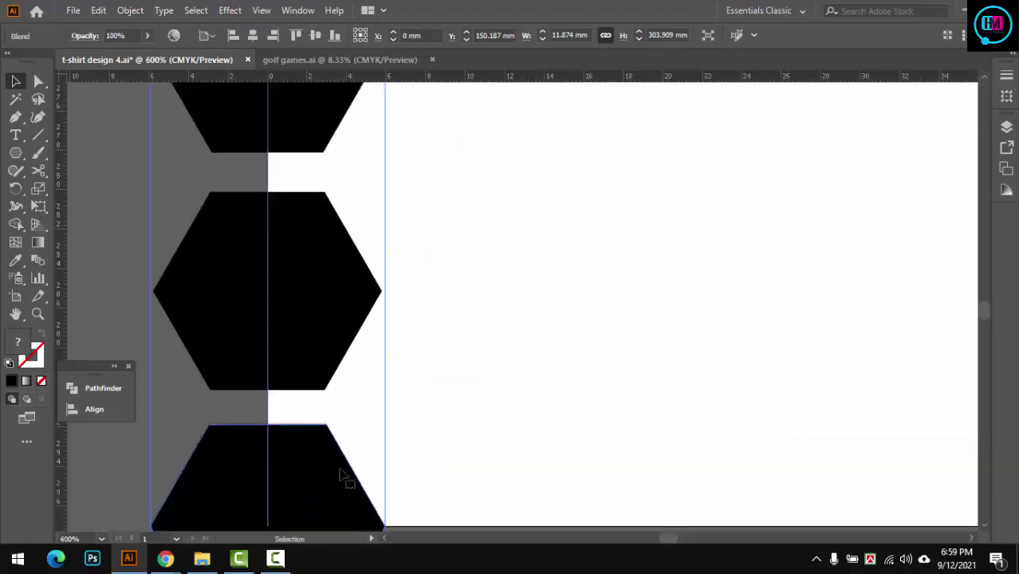
{"action": "scroll", "coordinate": [343, 422], "scroll_direction": "down", "scroll_amount": 3}
{"action": "left_click_drag", "start_coordinate": [337, 400], "coordinate": [518, 288]}
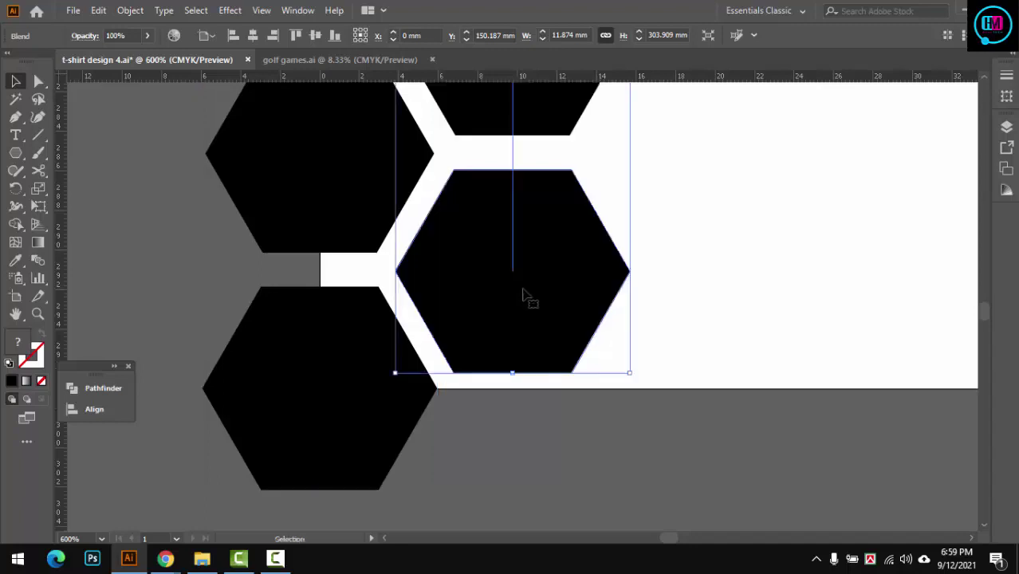
{"action": "key", "text": "ctrl+minus"}
{"action": "key", "text": "ctrl+minus"}
{"action": "key", "text": "ctrl+minus"}
{"action": "left_click", "coordinate": [546, 351]}
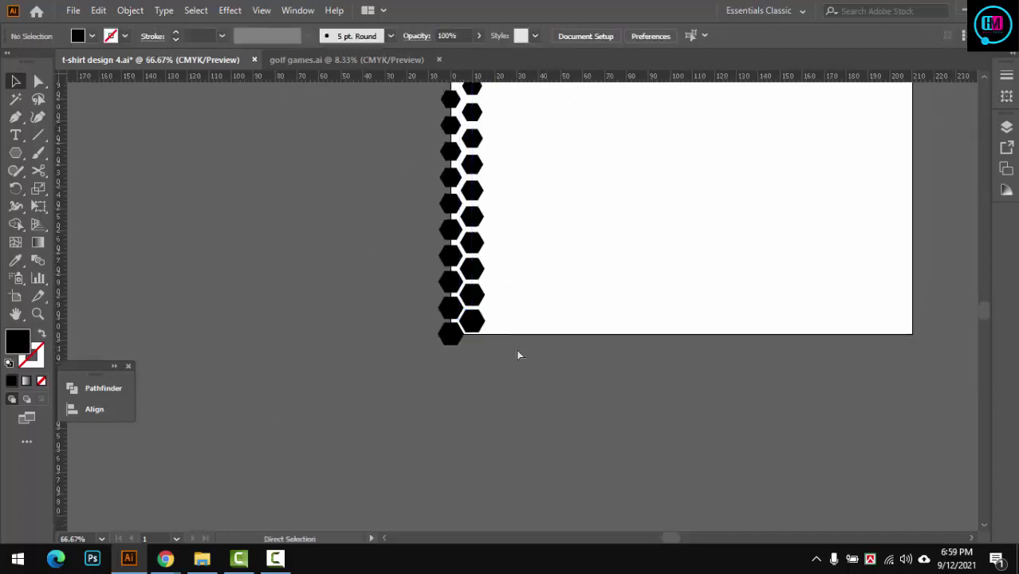
{"action": "scroll", "coordinate": [494, 326], "scroll_direction": "up", "scroll_amount": 1}
{"action": "scroll", "coordinate": [493, 323], "scroll_direction": "up", "scroll_amount": 3}
Step: Copy both columns to the right and repeat with Ctrl+D to add more columns
{"action": "key", "text": "ctrl+a"}
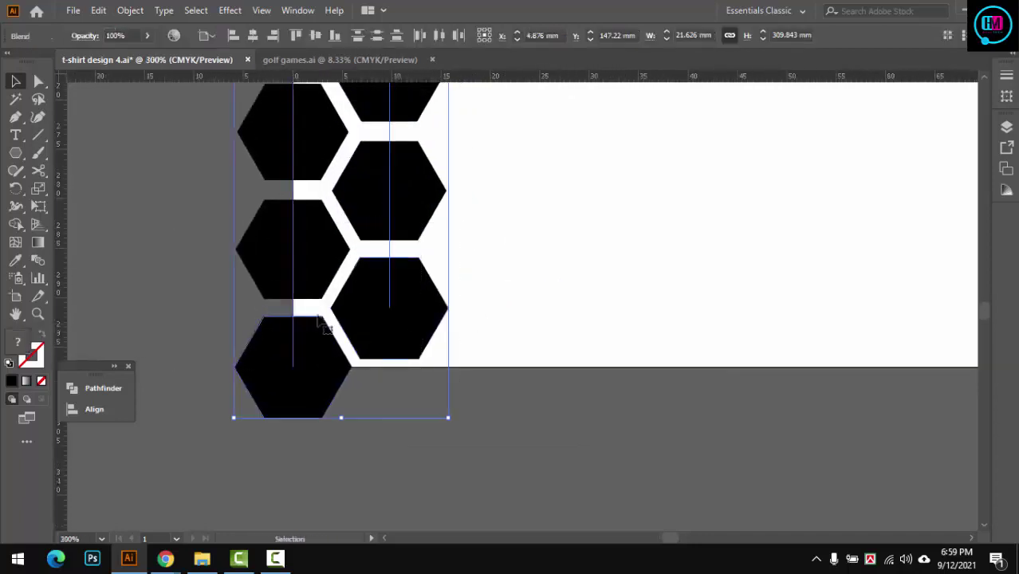
{"action": "left_click_drag", "start_coordinate": [275, 277], "coordinate": [481, 284]}
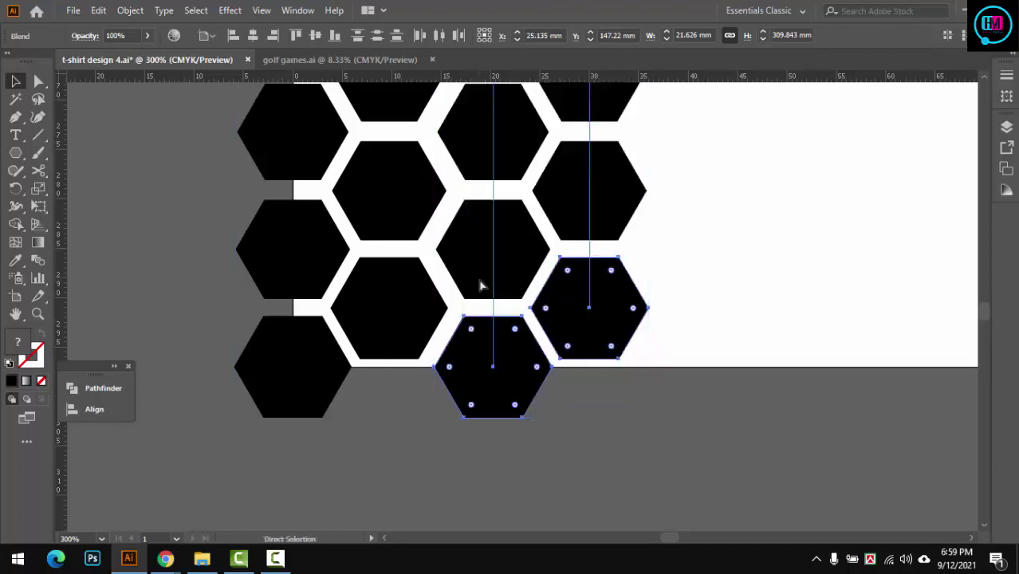
{"action": "scroll", "coordinate": [479, 281], "scroll_direction": "down", "scroll_amount": 5}
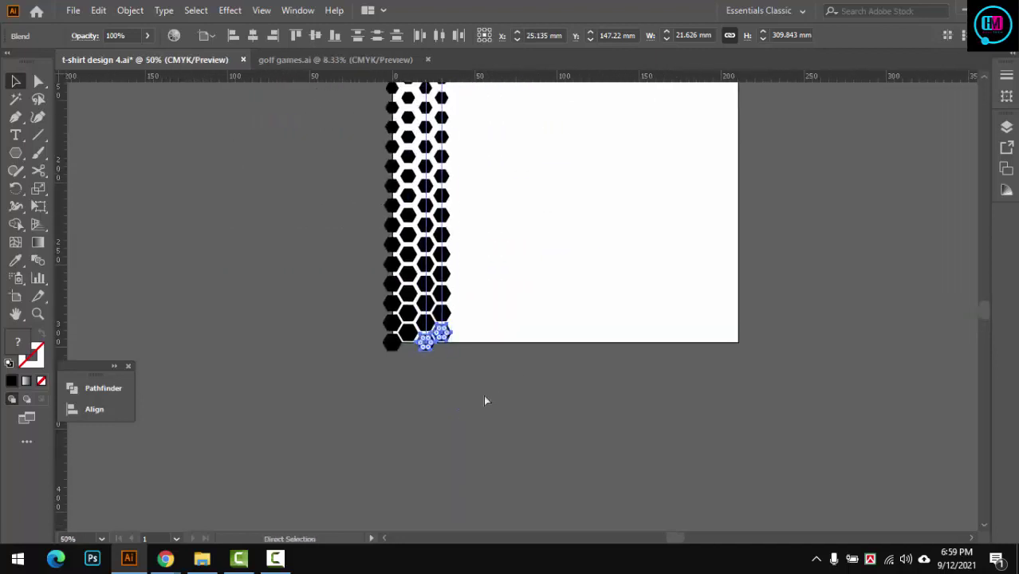
{"action": "key", "text": "ctrl+d"}
{"action": "key", "text": "ctrl+d"}
{"action": "key", "text": "ctrl+d"}
{"action": "key", "text": "ctrl+d"}
{"action": "key", "text": "ctrl+d"}
{"action": "key", "text": "ctrl+d"}
{"action": "key", "text": "ctrl+d"}
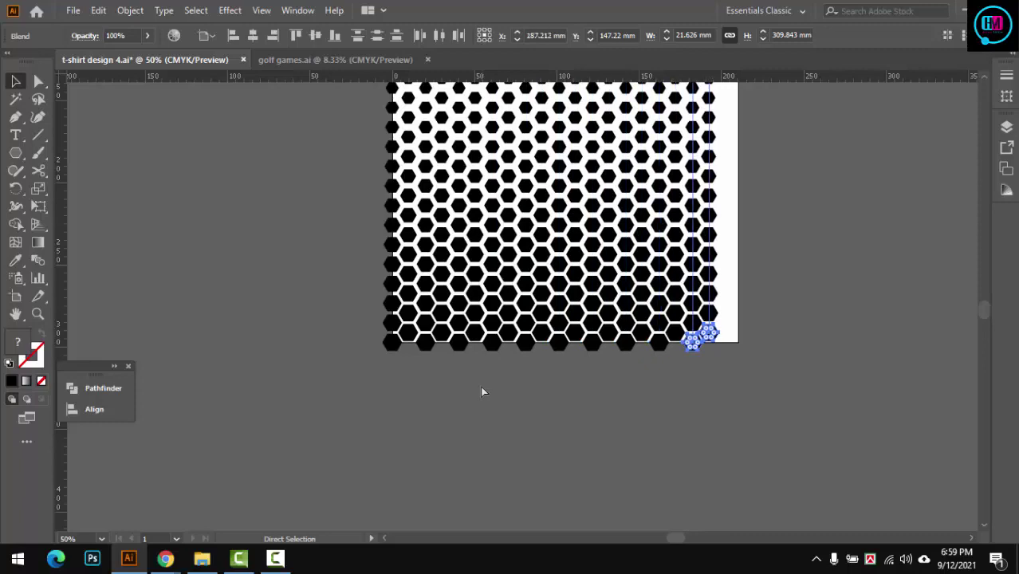
{"action": "key", "text": "ctrl+d"}
Step: Select all the hexagon columns and distribute them by horizontal centre
{"action": "left_click", "coordinate": [522, 380]}
{"action": "left_click", "coordinate": [583, 281]}
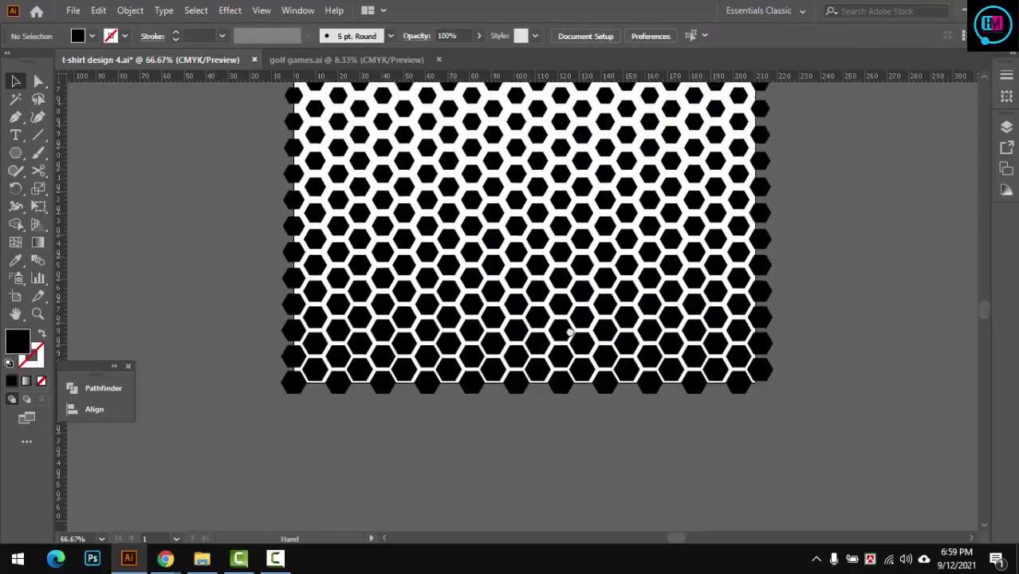
{"action": "left_click_drag", "start_coordinate": [833, 293], "coordinate": [357, 367]}
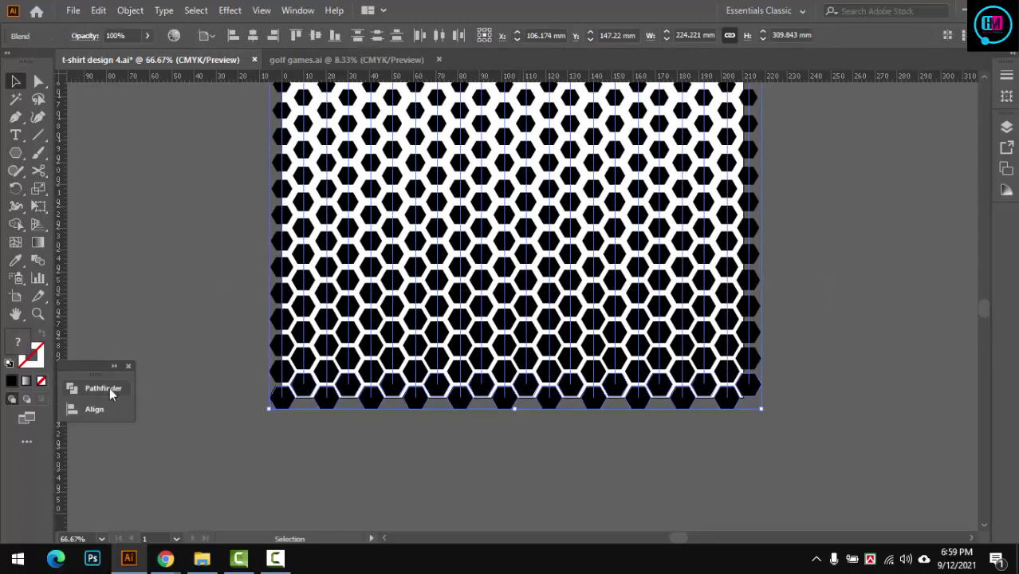
{"action": "left_click", "coordinate": [96, 412]}
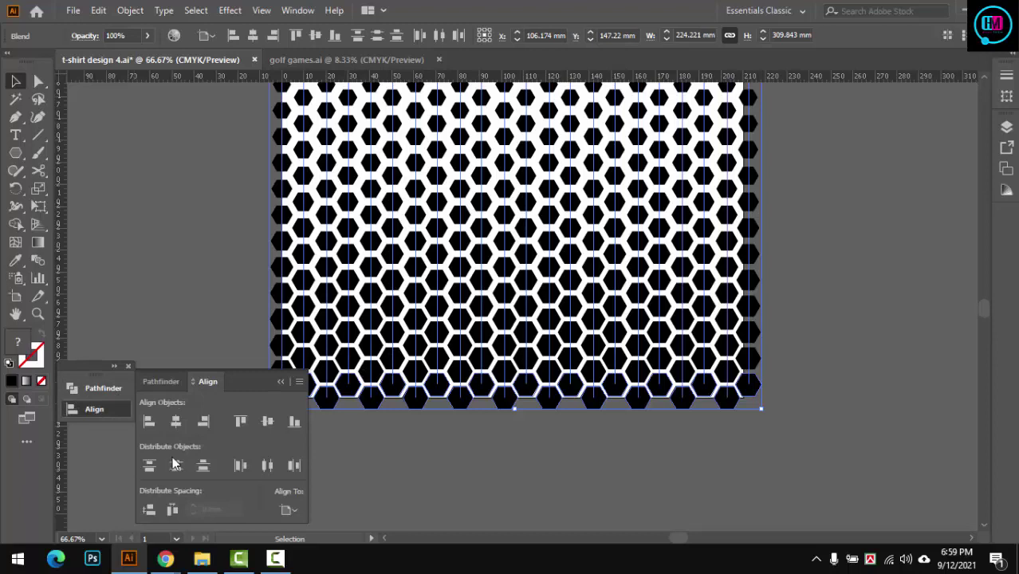
{"action": "left_click", "coordinate": [267, 466]}
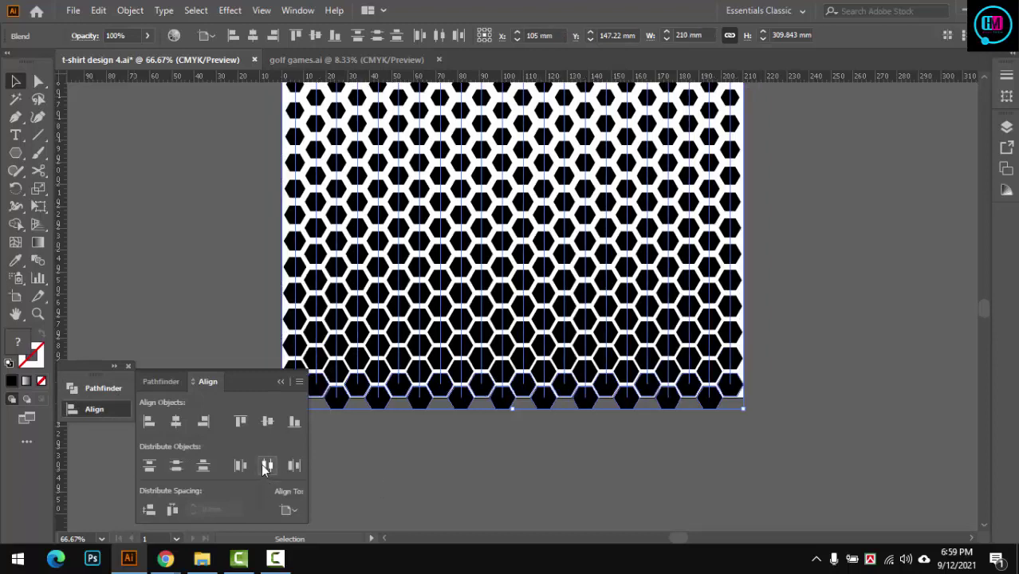
{"action": "left_click", "coordinate": [518, 474]}
Step: Move the leftmost and rightmost columns onto the artboard's left and right edges
{"action": "scroll", "coordinate": [363, 357], "scroll_direction": "up", "scroll_amount": 3}
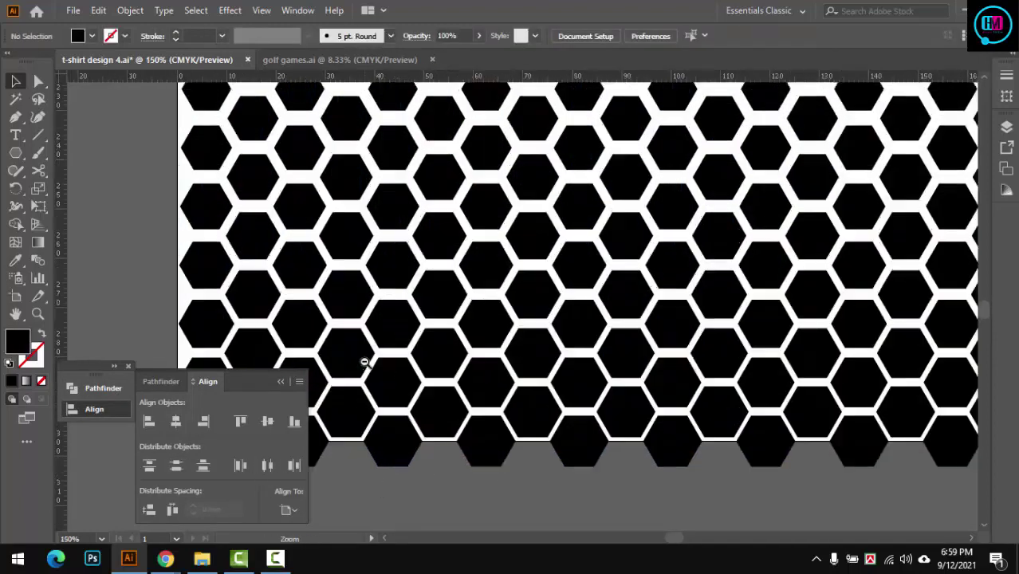
{"action": "scroll", "coordinate": [496, 372], "scroll_direction": "down", "scroll_amount": 2}
{"action": "scroll", "coordinate": [494, 372], "scroll_direction": "down", "scroll_amount": 2}
{"action": "scroll", "coordinate": [494, 372], "scroll_direction": "down", "scroll_amount": 2}
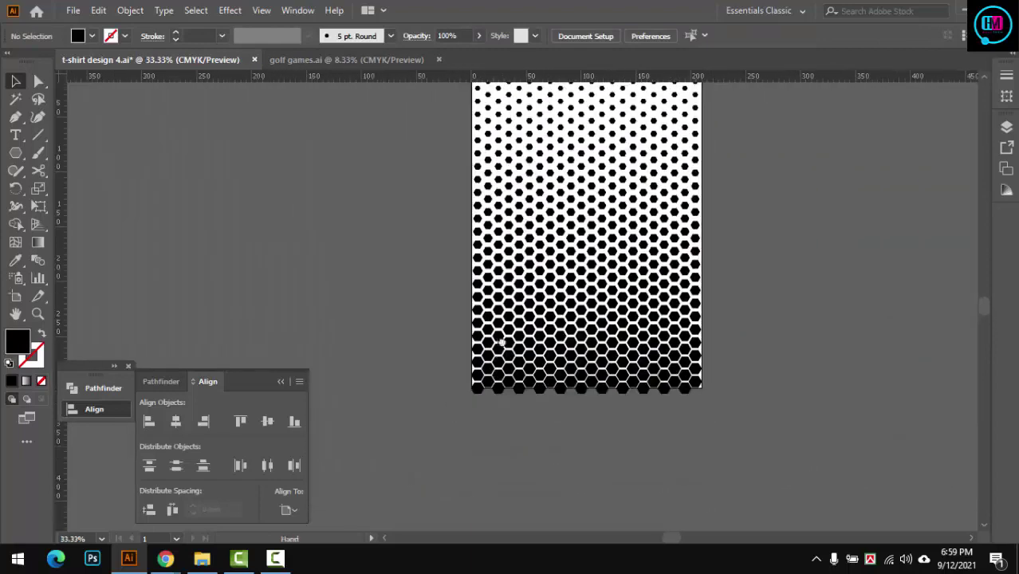
{"action": "scroll", "coordinate": [499, 406], "scroll_direction": "up", "scroll_amount": 1}
{"action": "scroll", "coordinate": [498, 419], "scroll_direction": "up", "scroll_amount": 3}
{"action": "scroll", "coordinate": [498, 418], "scroll_direction": "up", "scroll_amount": 3}
{"action": "scroll", "coordinate": [510, 402], "scroll_direction": "down", "scroll_amount": 1}
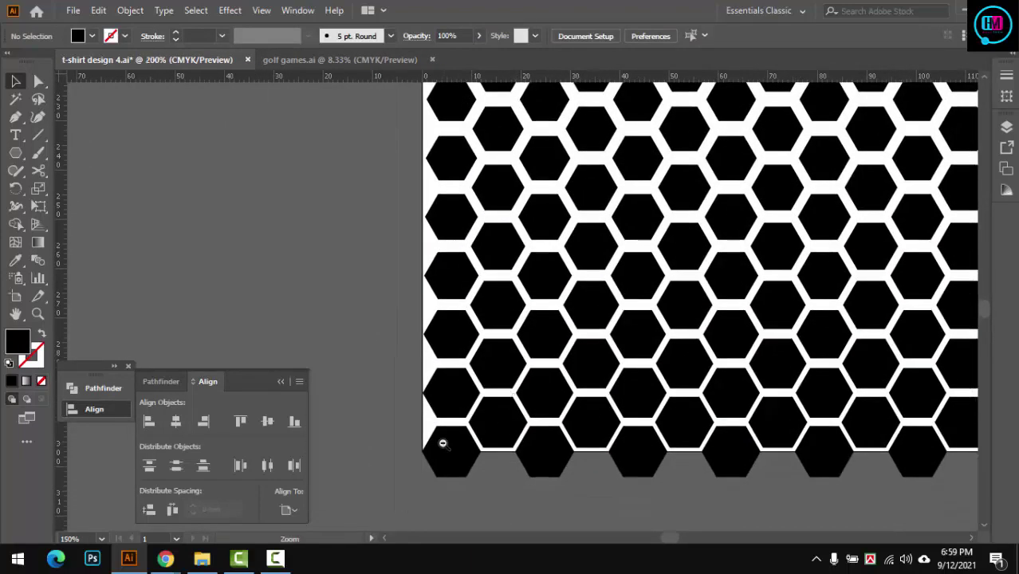
{"action": "left_click_drag", "start_coordinate": [518, 447], "coordinate": [467, 440]}
{"action": "scroll", "coordinate": [657, 418], "scroll_direction": "down", "scroll_amount": 5}
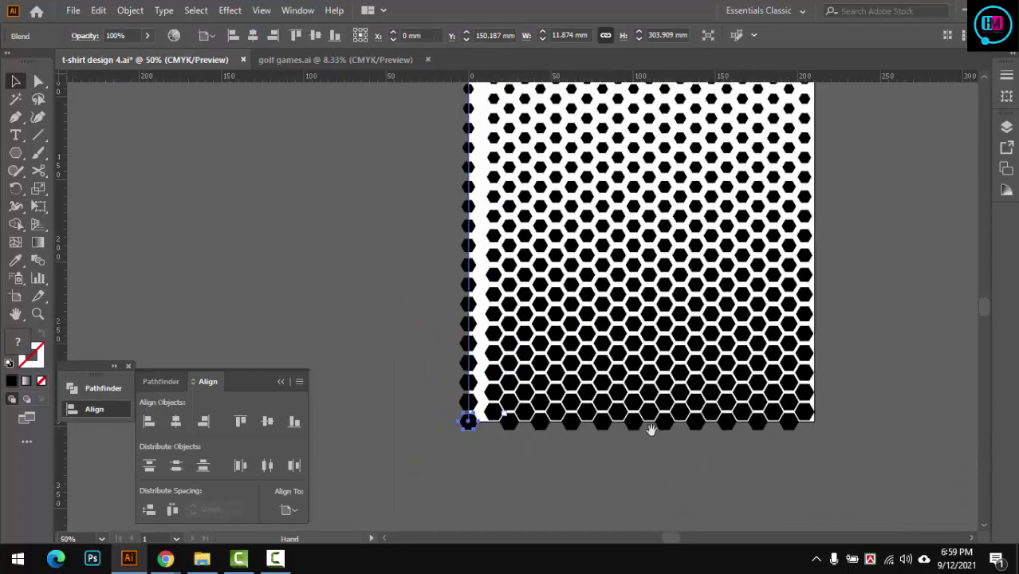
{"action": "scroll", "coordinate": [693, 386], "scroll_direction": "up", "scroll_amount": 4}
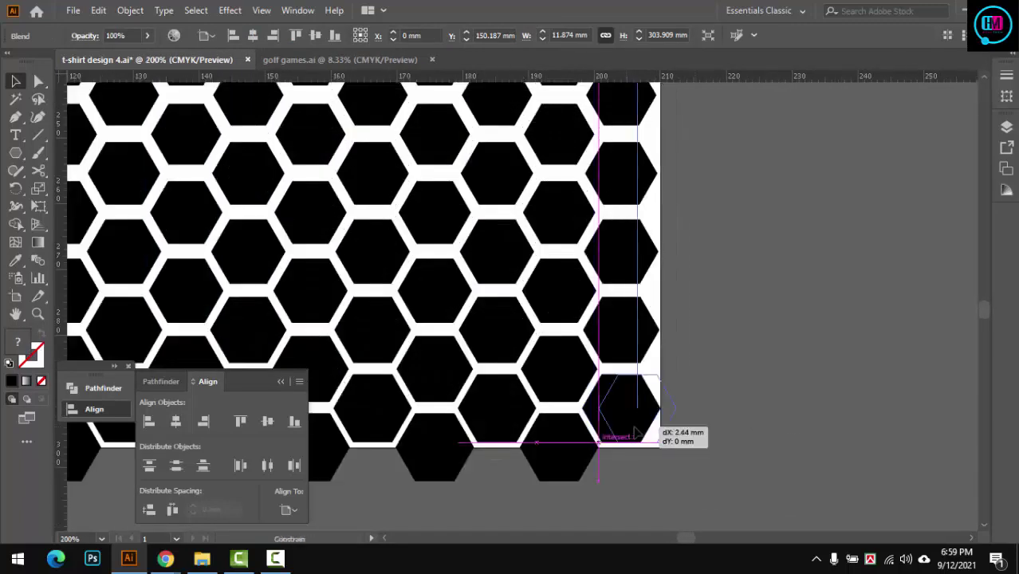
{"action": "left_click_drag", "start_coordinate": [616, 435], "coordinate": [655, 434]}
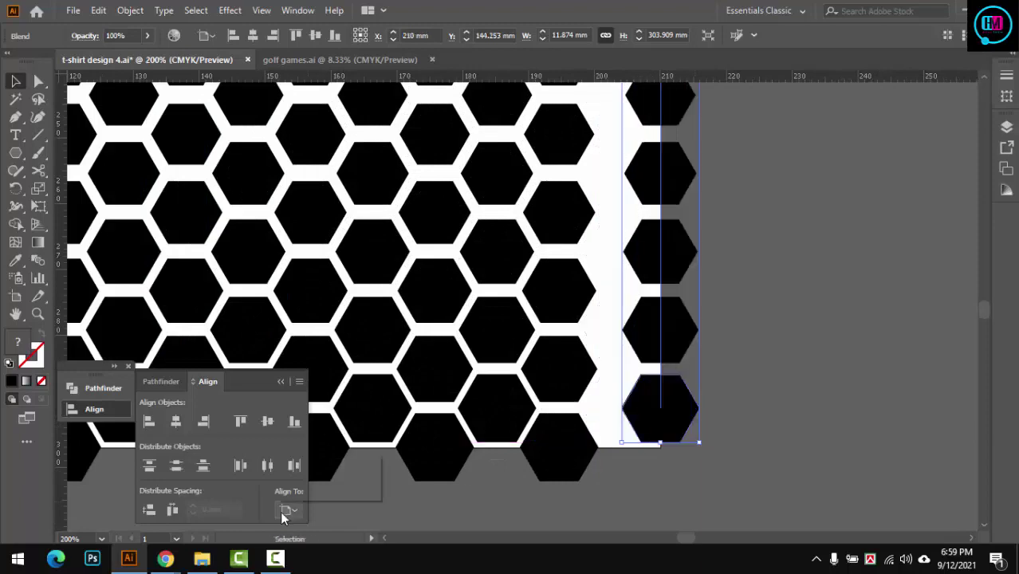
Step: Set Align To Selection and distribute all columns evenly between the edge columns
{"action": "left_click", "coordinate": [286, 510]}
{"action": "left_click", "coordinate": [311, 455]}
{"action": "left_click", "coordinate": [508, 447]}
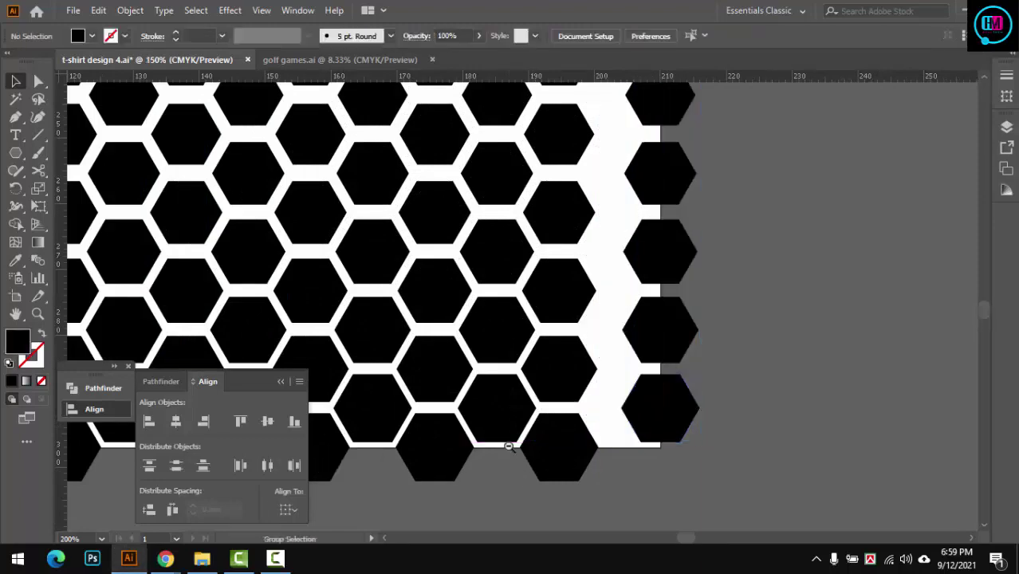
{"action": "scroll", "coordinate": [509, 447], "scroll_direction": "down", "scroll_amount": 3}
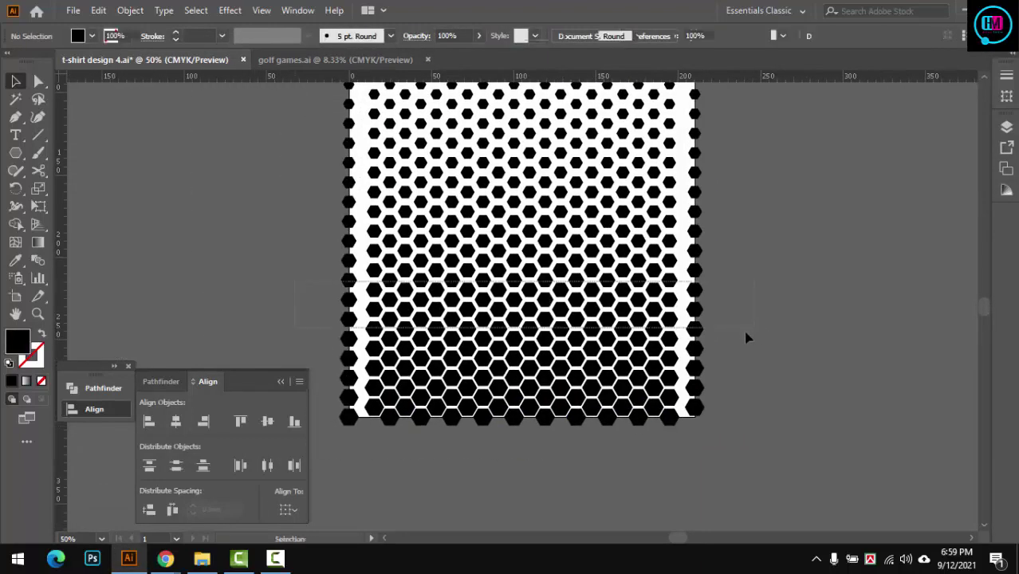
{"action": "key", "text": "ctrl+a"}
{"action": "left_click", "coordinate": [203, 465]}
{"action": "left_click", "coordinate": [259, 467]}
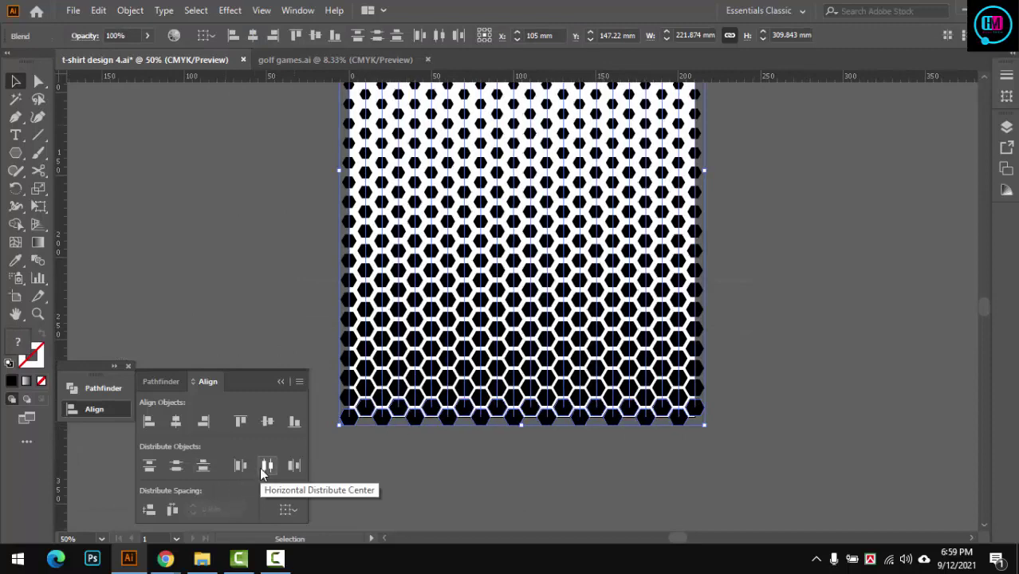
Step: Zoom in and out to check the column spacing, then select the whole grid
{"action": "left_click", "coordinate": [482, 474]}
{"action": "key", "text": "z"}
{"action": "left_click", "coordinate": [482, 434]}
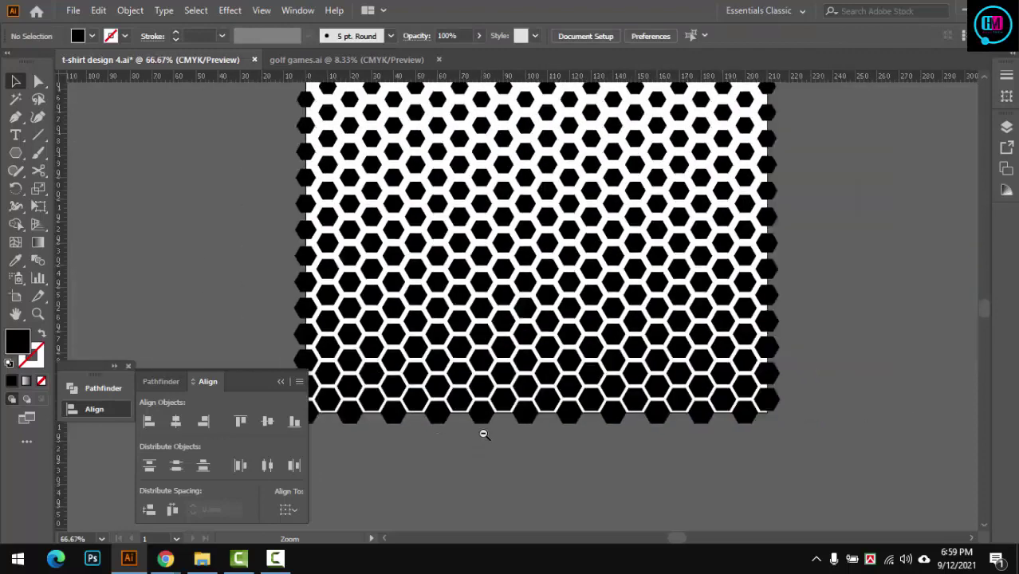
{"action": "left_click", "coordinate": [481, 434], "text": "alt"}
{"action": "left_click", "coordinate": [479, 435], "text": "alt"}
{"action": "left_click", "coordinate": [479, 434], "text": "alt"}
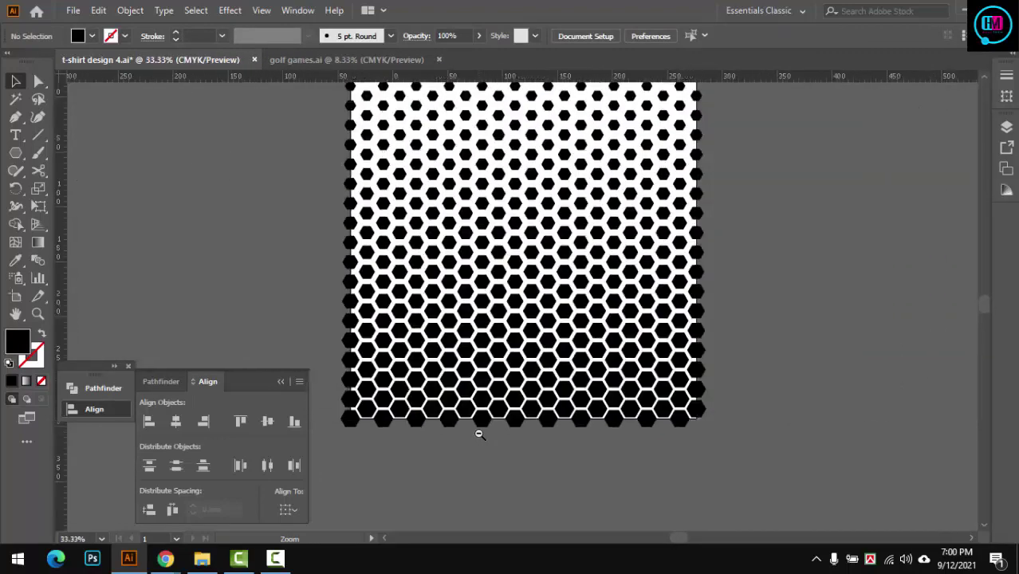
{"action": "left_click", "coordinate": [498, 277], "text": "alt"}
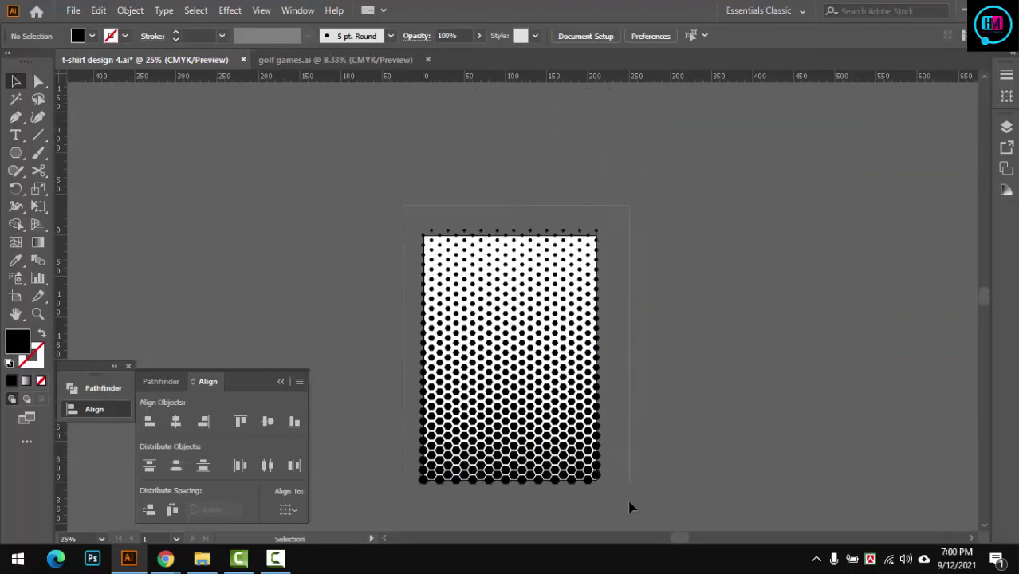
{"action": "key", "text": "ctrl+a"}
Step: Nudge the hexagon grid slightly upward near the artboard's bottom-right corner
{"action": "mouse_move", "coordinate": [614, 491]}
{"action": "left_mouse_down"}
{"action": "mouse_move", "coordinate": [594, 394]}
{"action": "mouse_move", "coordinate": [634, 355]}
{"action": "mouse_move", "coordinate": [635, 373]}
{"action": "left_mouse_up"}
{"action": "scroll", "coordinate": [594, 390], "scroll_direction": "up", "scroll_amount": 3}
{"action": "scroll", "coordinate": [592, 380], "scroll_direction": "up", "scroll_amount": 2}
{"action": "left_click", "coordinate": [755, 366]}
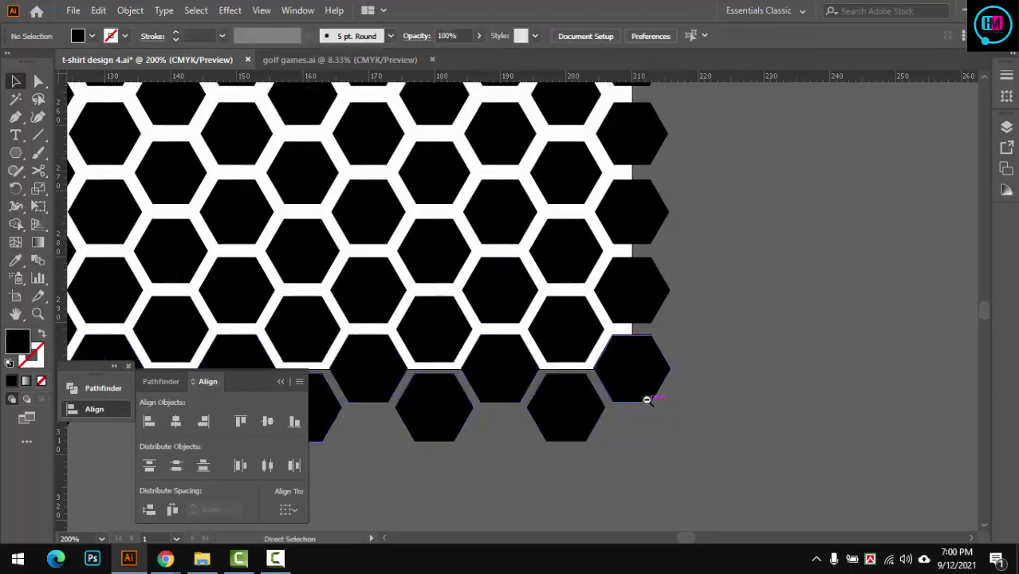
{"action": "left_click_drag", "start_coordinate": [646, 400], "coordinate": [648, 348]}
Step: Nudge the grid slightly back down, then zoom out to check the whole artboard
{"action": "left_click", "coordinate": [620, 383], "text": "ctrl"}
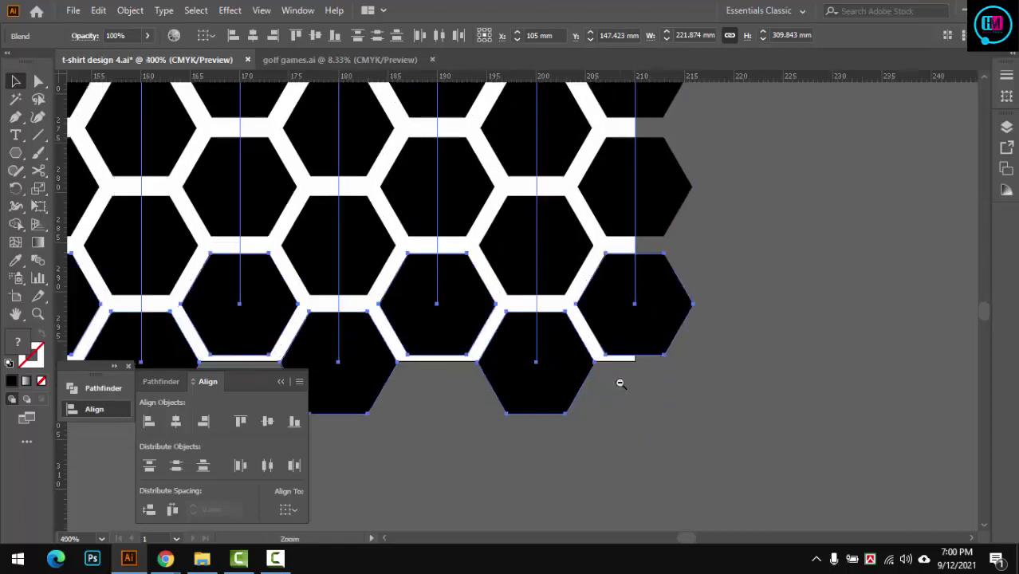
{"action": "left_click_drag", "start_coordinate": [688, 269], "coordinate": [693, 285]}
{"action": "left_click", "coordinate": [656, 370], "text": "ctrl+alt"}
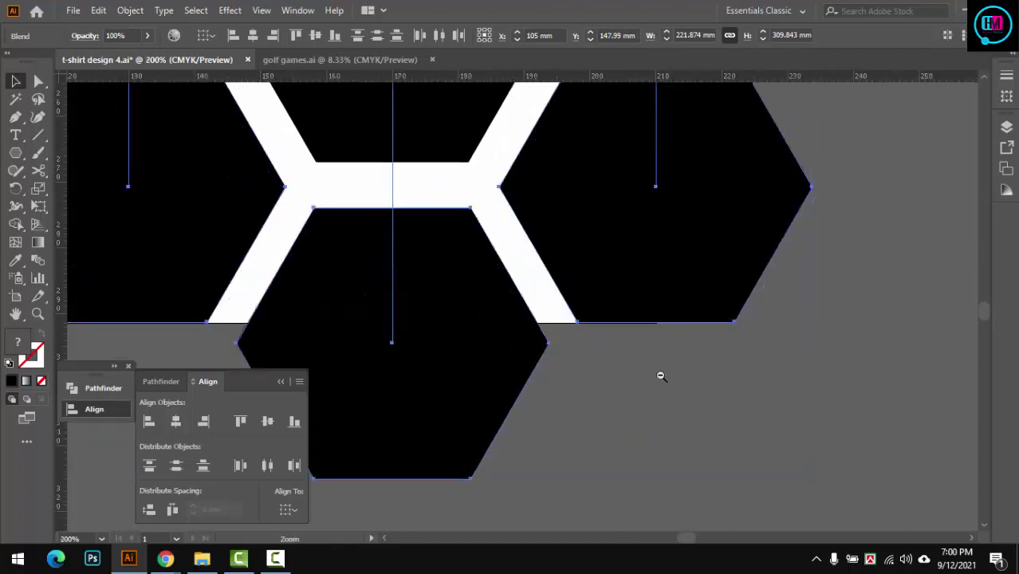
{"action": "left_click", "coordinate": [660, 375], "text": "ctrl+alt"}
{"action": "left_click", "coordinate": [660, 376], "text": "ctrl+alt"}
{"action": "left_click", "coordinate": [606, 407], "text": "ctrl+alt"}
{"action": "left_click", "coordinate": [587, 420], "text": "ctrl+alt"}
{"action": "left_click", "coordinate": [826, 314]}
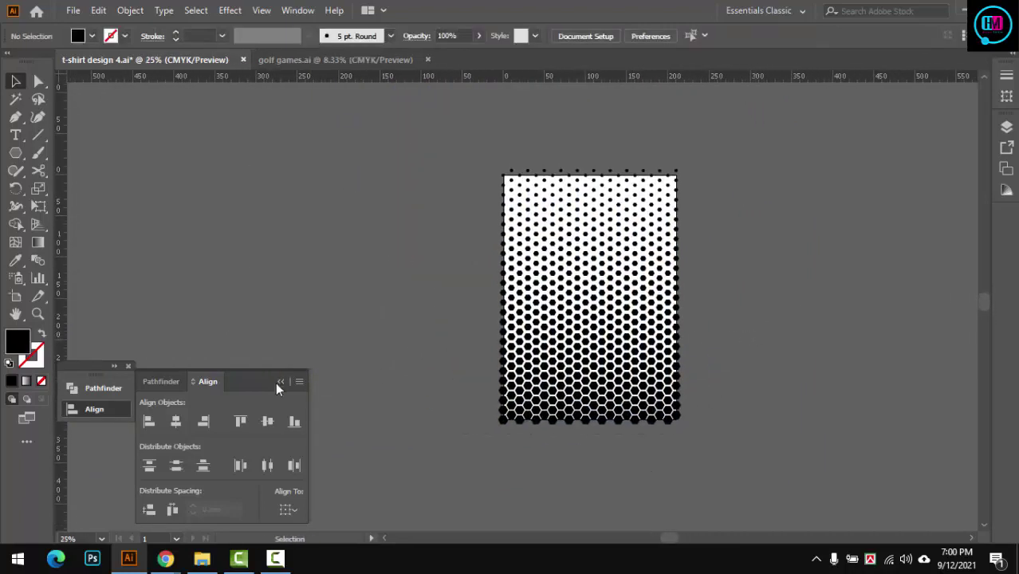
{"action": "left_click", "coordinate": [280, 382]}
Step: Expand the hexagon blends into separate shapes via Object > Expand
{"action": "left_click_drag", "start_coordinate": [437, 126], "coordinate": [692, 430]}
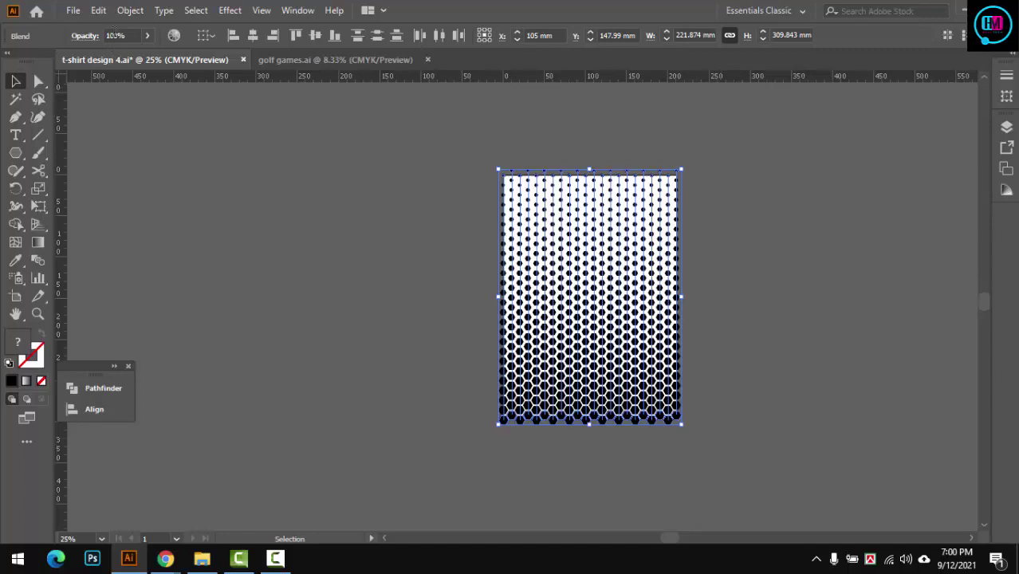
{"action": "left_click", "coordinate": [130, 11]}
{"action": "left_click", "coordinate": [220, 185]}
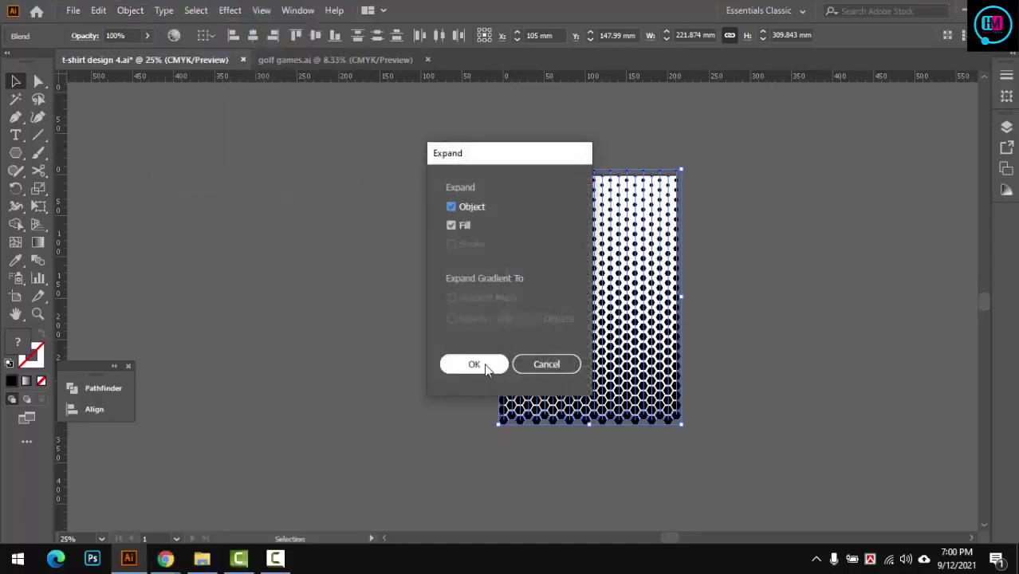
{"action": "left_click", "coordinate": [488, 369]}
{"action": "left_click", "coordinate": [316, 367]}
Step: Select all the expanded hexagons and hide them, leaving the artboard blank
{"action": "left_click_drag", "start_coordinate": [656, 362], "coordinate": [620, 363]}
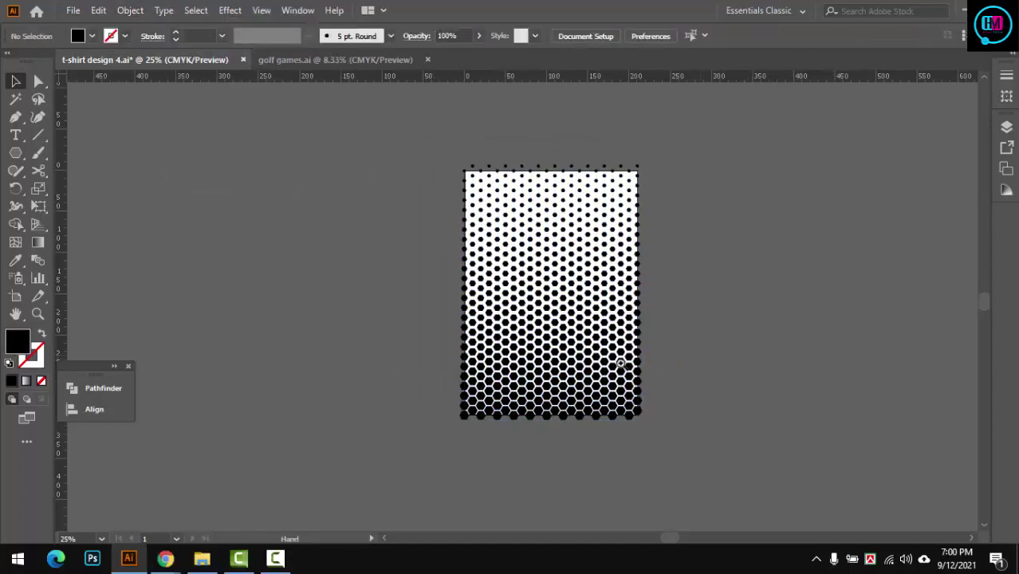
{"action": "left_click", "coordinate": [620, 362], "text": "ctrl"}
{"action": "left_click_drag", "start_coordinate": [716, 312], "coordinate": [673, 332]}
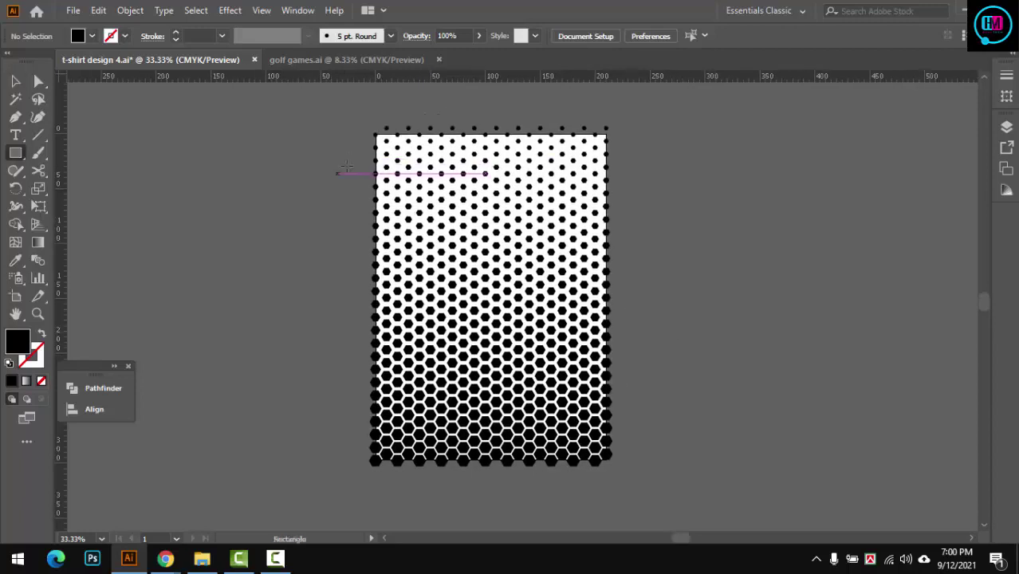
{"action": "key", "text": "v"}
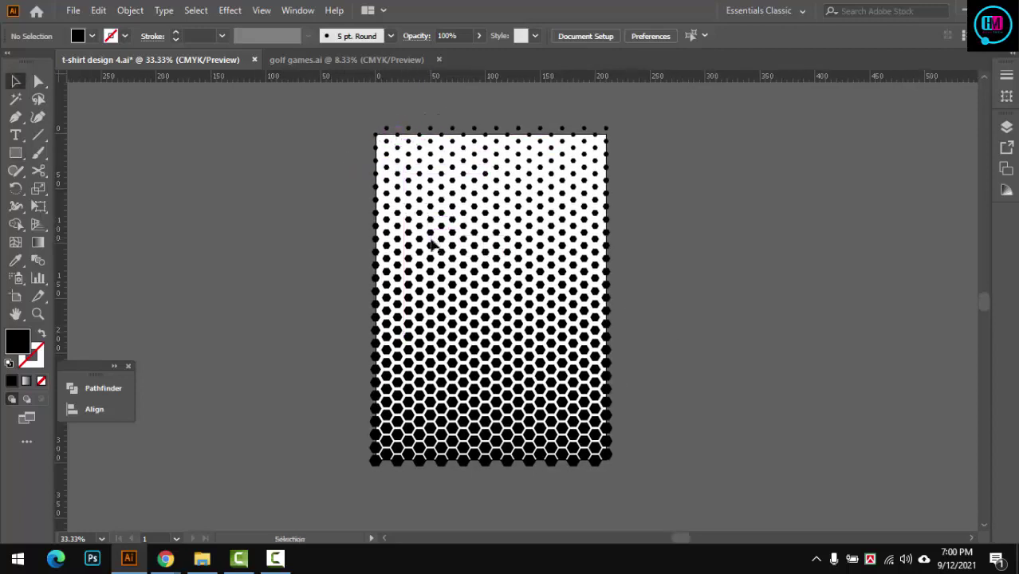
{"action": "left_click", "coordinate": [431, 252]}
{"action": "left_click", "coordinate": [690, 226]}
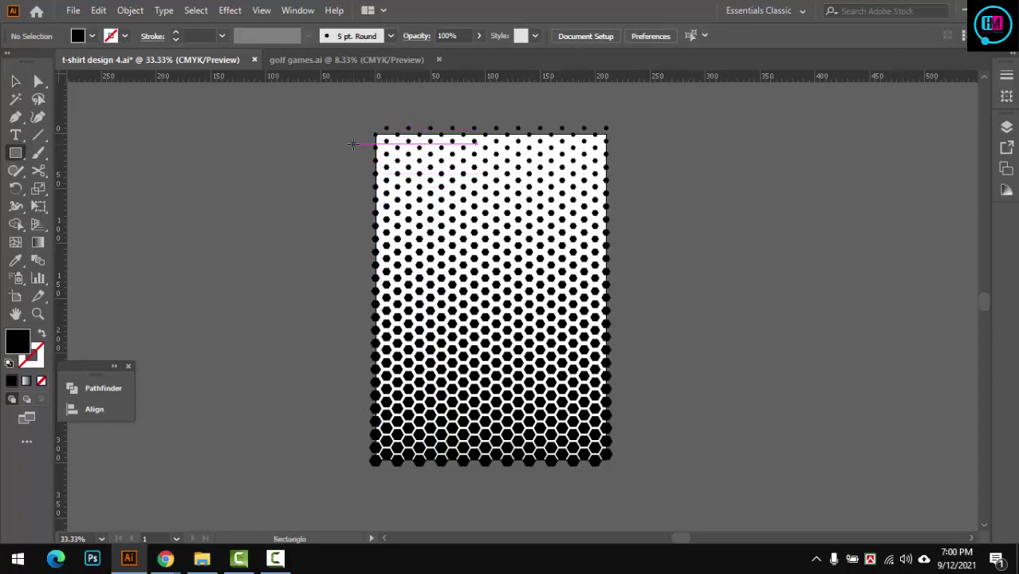
{"action": "key", "text": "ctrl+a"}
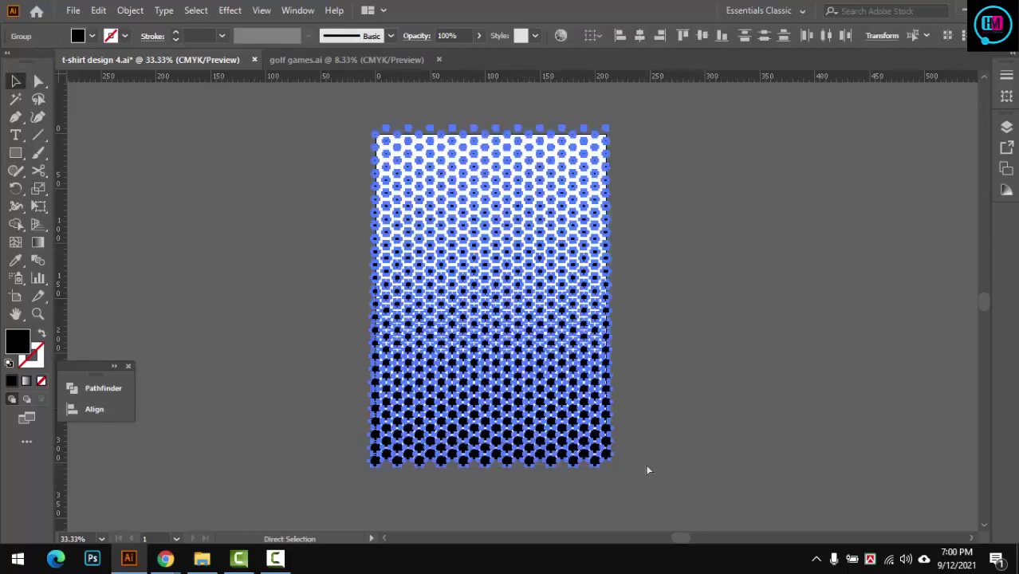
{"action": "key", "text": "Delete"}
Step: Draw a rectangle covering the whole artboard and bring the hidden hexagon pattern back
{"action": "key", "text": "m"}
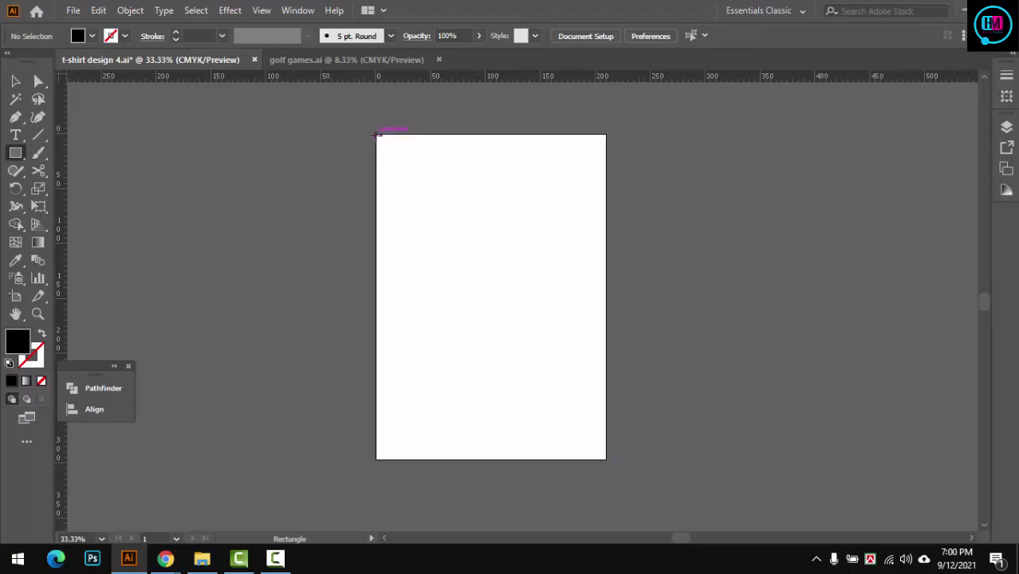
{"action": "left_click_drag", "start_coordinate": [376, 135], "coordinate": [606, 459]}
{"action": "key", "text": "v"}
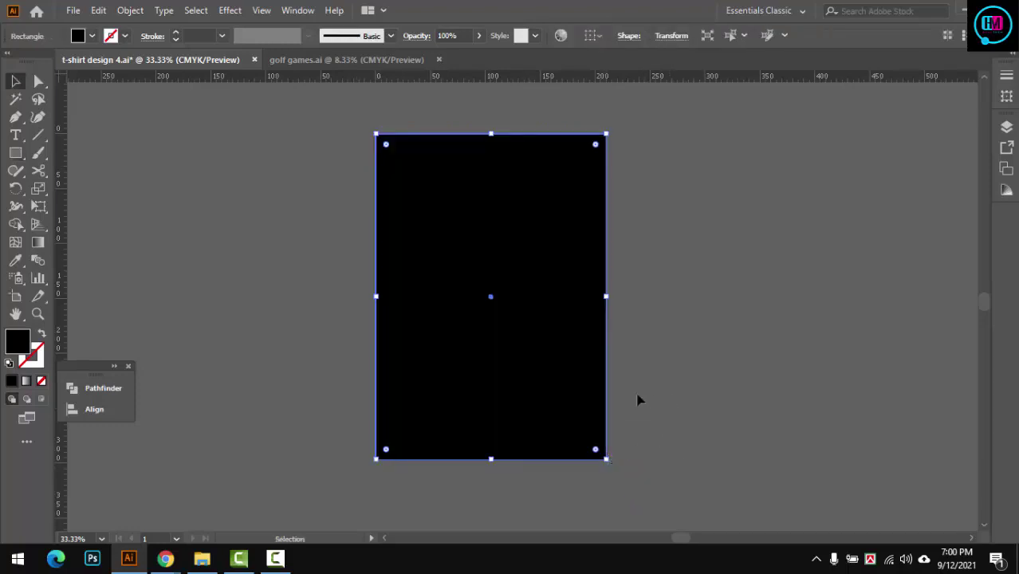
{"action": "key", "text": "ctrl+v"}
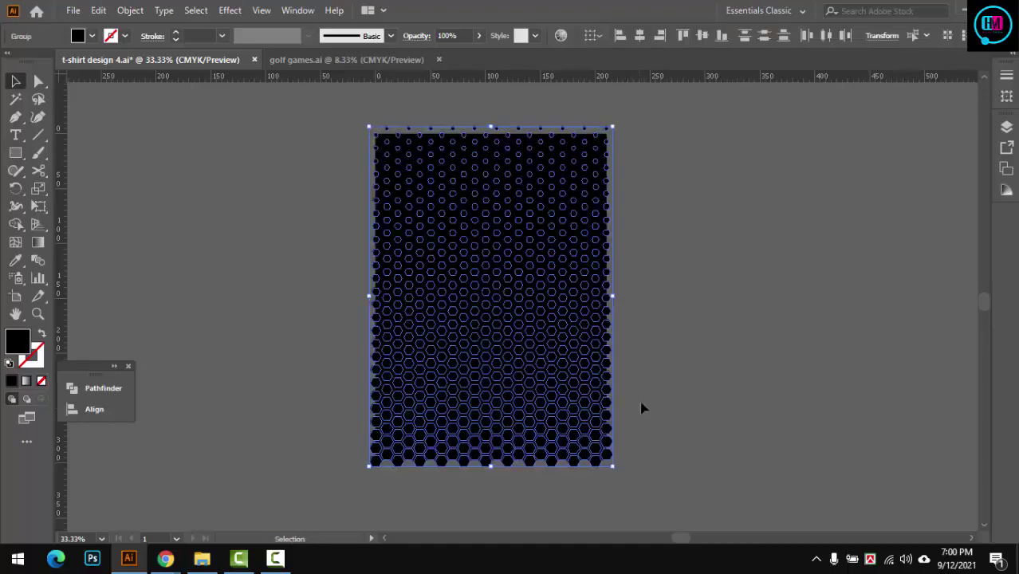
Step: Select the rectangle and hexagon pattern together and make a clipping mask
{"action": "left_click", "coordinate": [641, 406]}
{"action": "left_click", "coordinate": [589, 180]}
{"action": "key", "text": "ctrl+shift+a"}
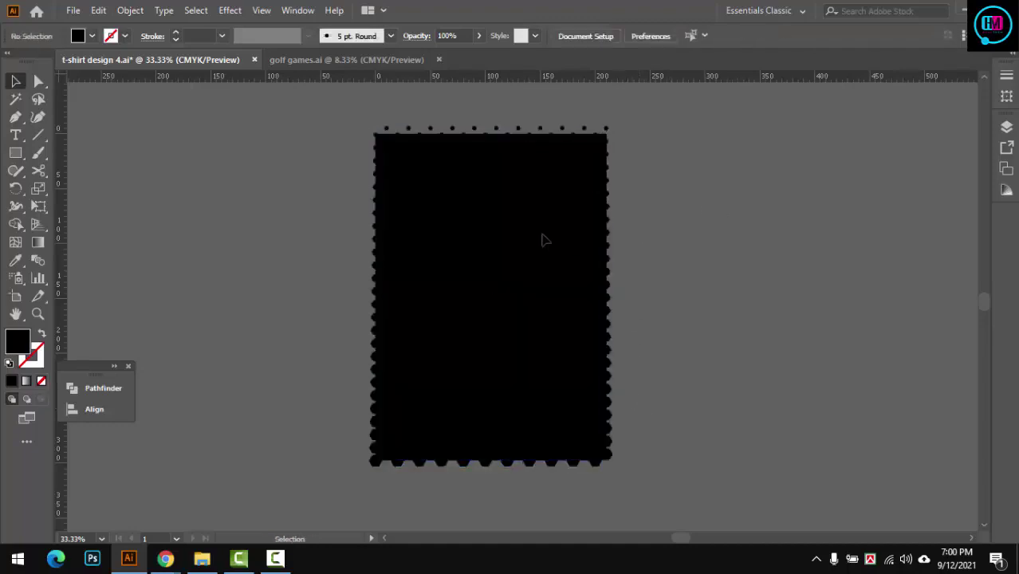
{"action": "scroll", "coordinate": [304, 114], "scroll_direction": "down", "scroll_amount": 1}
{"action": "key", "text": "ctrl+alt+3"}
{"action": "right_click", "coordinate": [539, 317]}
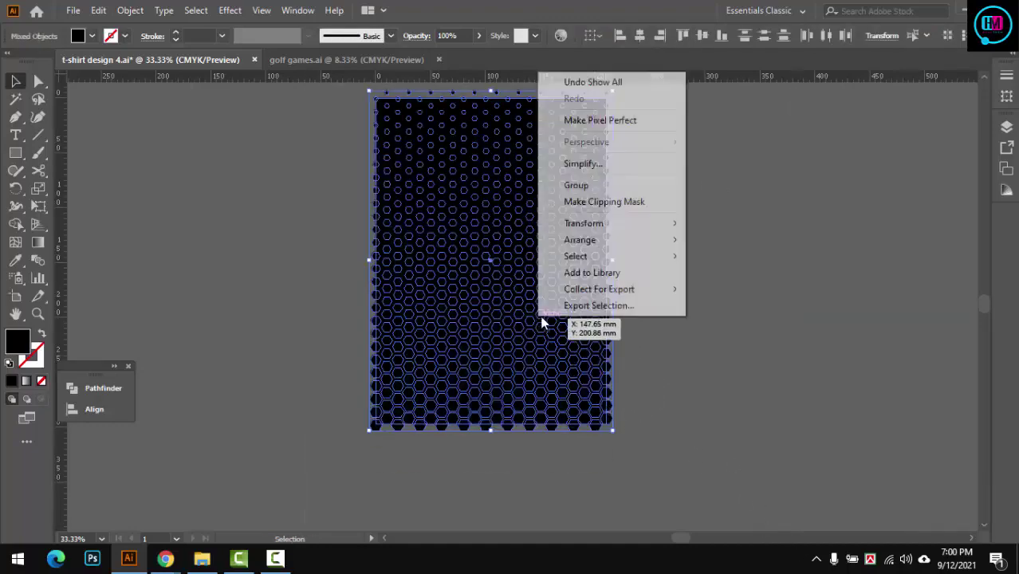
{"action": "left_click", "coordinate": [603, 202]}
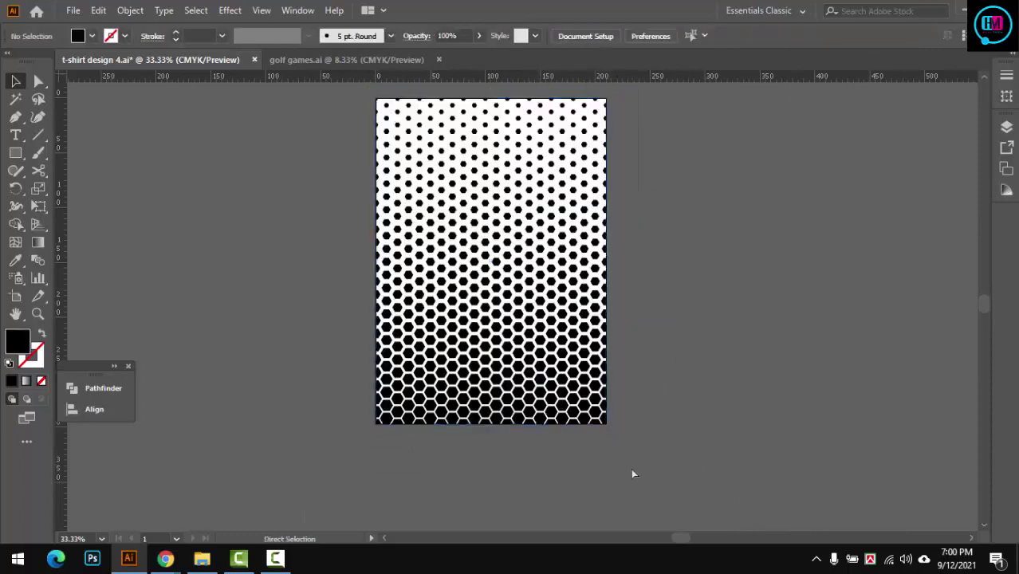
Step: Move the clipped hexagon group to the left of the artboard
{"action": "scroll", "coordinate": [622, 462], "scroll_direction": "down", "scroll_amount": 2}
{"action": "mouse_move", "coordinate": [618, 423]}
{"action": "left_mouse_down"}
{"action": "mouse_move", "coordinate": [440, 423]}
{"action": "mouse_move", "coordinate": [552, 435]}
{"action": "left_mouse_up"}
{"action": "left_click", "coordinate": [451, 435]}
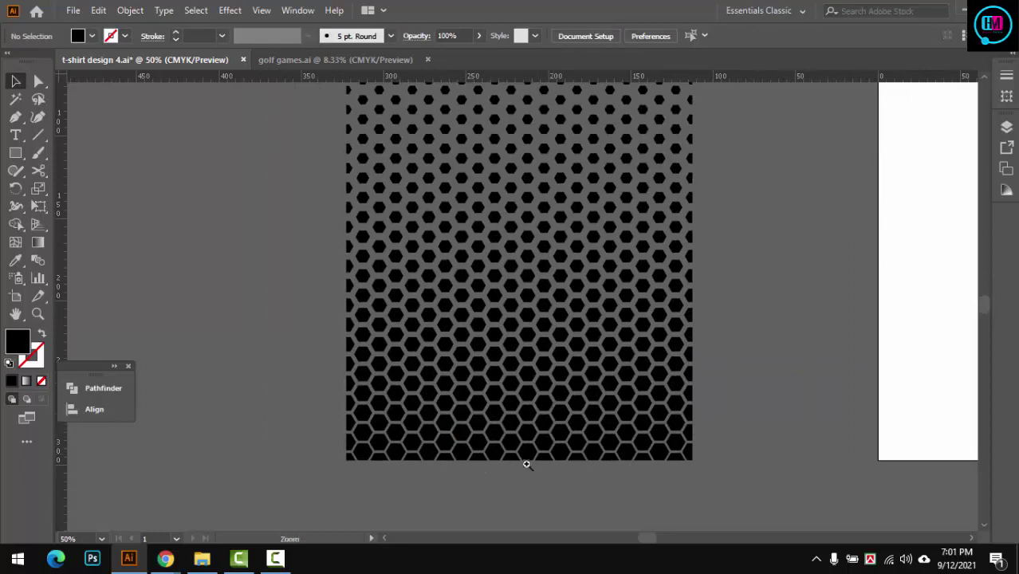
{"action": "left_click", "coordinate": [526, 464]}
{"action": "left_click", "coordinate": [524, 461], "text": "alt"}
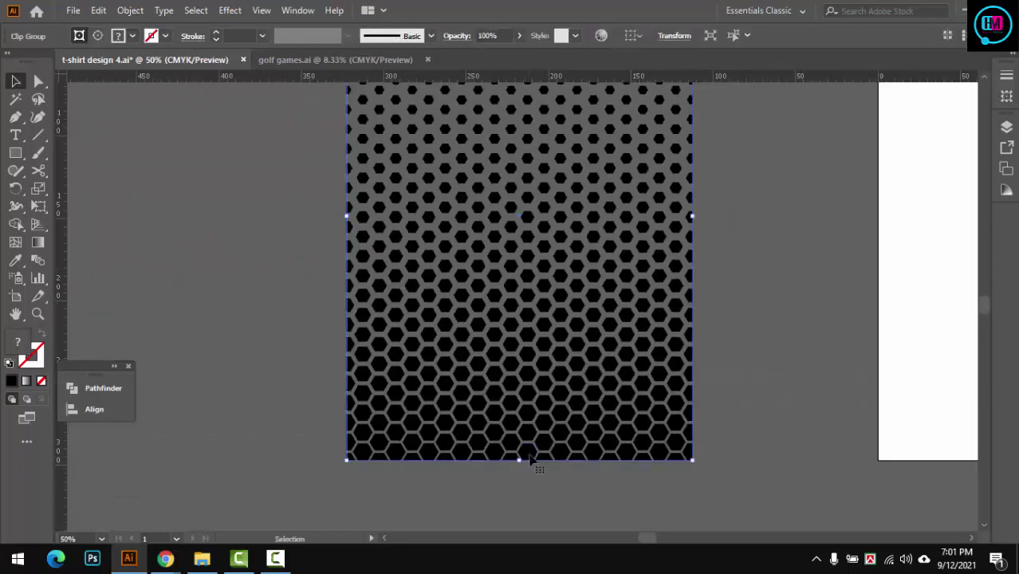
{"action": "scroll", "coordinate": [542, 461], "scroll_direction": "down", "scroll_amount": 2}
{"action": "scroll", "coordinate": [542, 462], "scroll_direction": "up", "scroll_amount": 1}
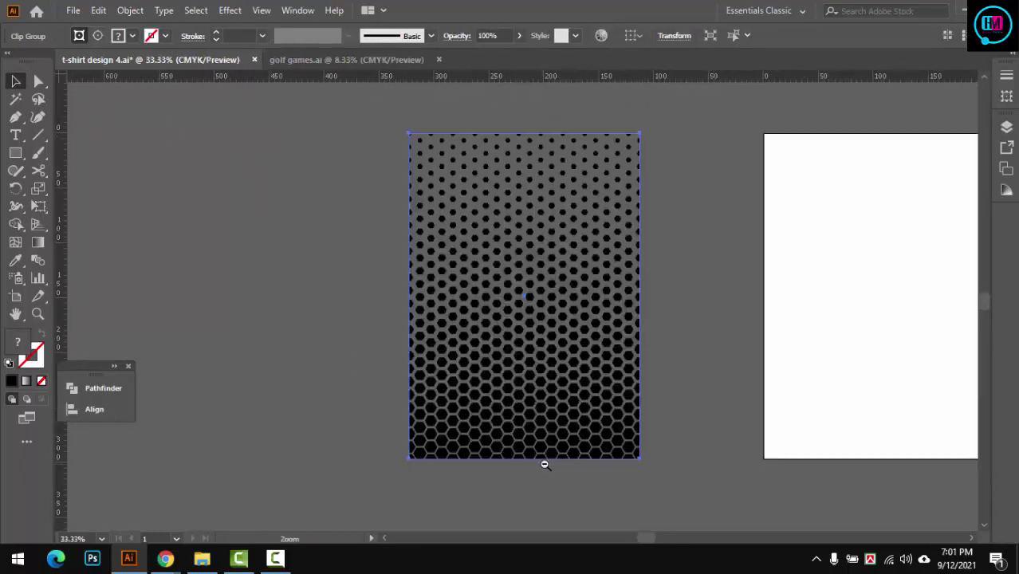
Step: Select all hexagons with the same appearance and give them a trial pink fill
{"action": "key", "text": "a"}
{"action": "left_click", "coordinate": [575, 454]}
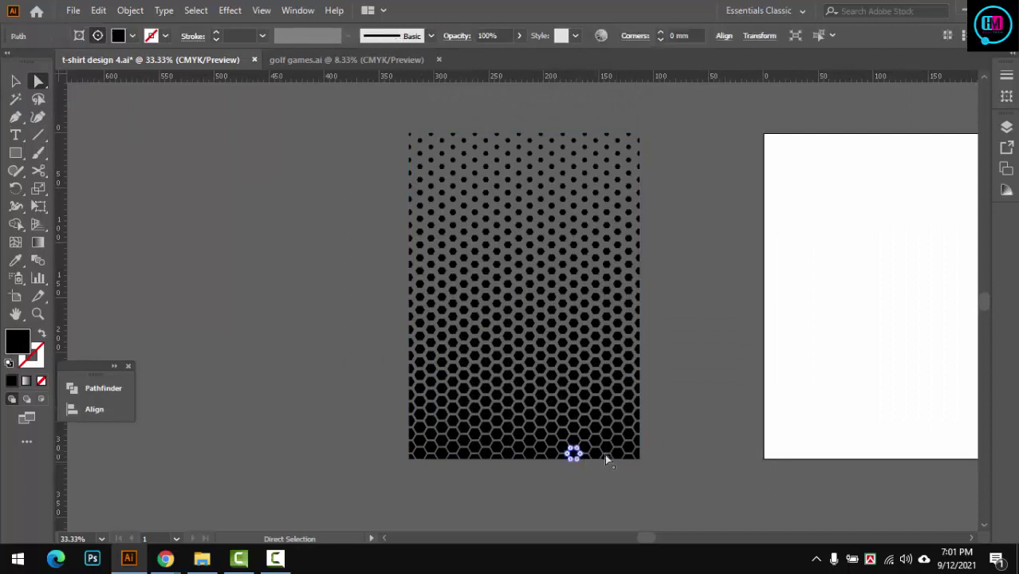
{"action": "key", "text": "alt+s"}
{"action": "key", "text": "ctrl+a"}
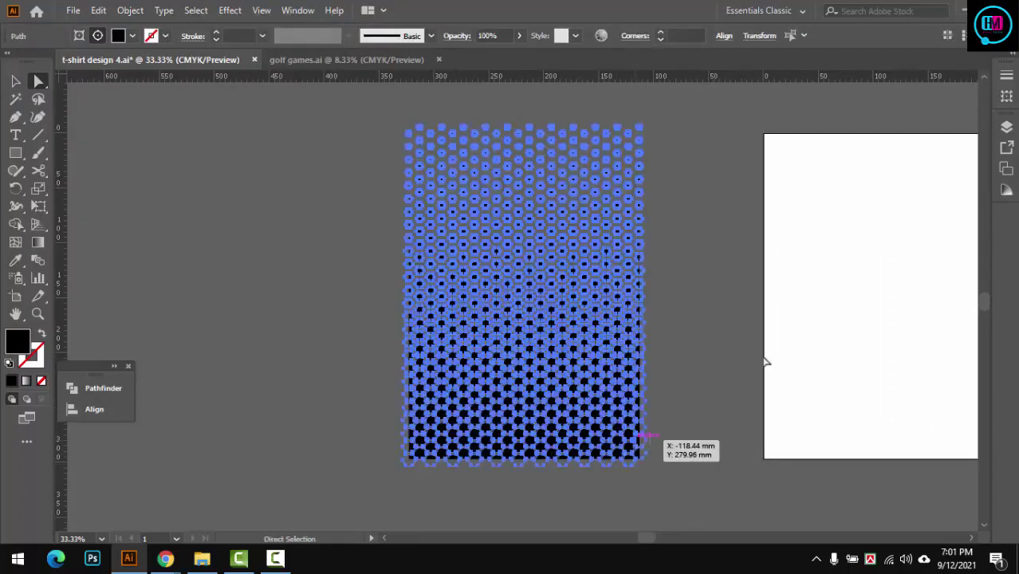
{"action": "left_click", "coordinate": [1006, 190]}
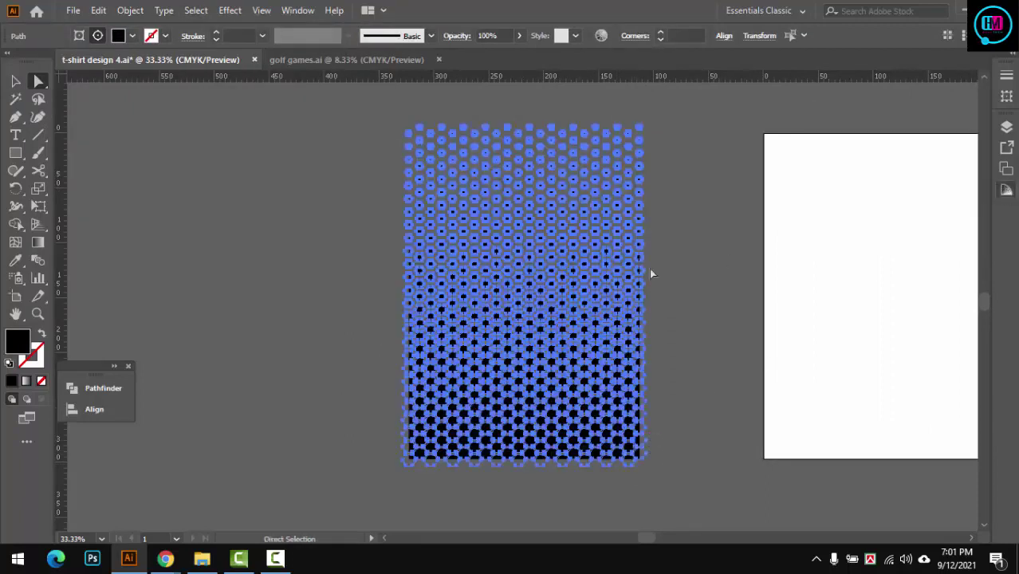
{"action": "double_click", "coordinate": [28, 344]}
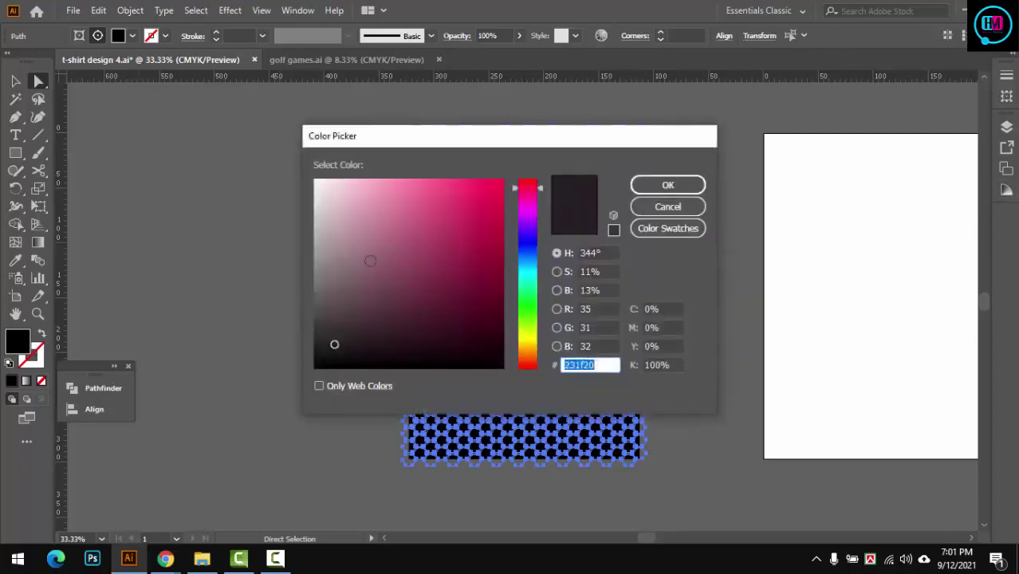
{"action": "mouse_move", "coordinate": [370, 261]}
{"action": "left_mouse_down"}
{"action": "mouse_move", "coordinate": [377, 238]}
{"action": "mouse_move", "coordinate": [420, 200]}
{"action": "left_mouse_up"}
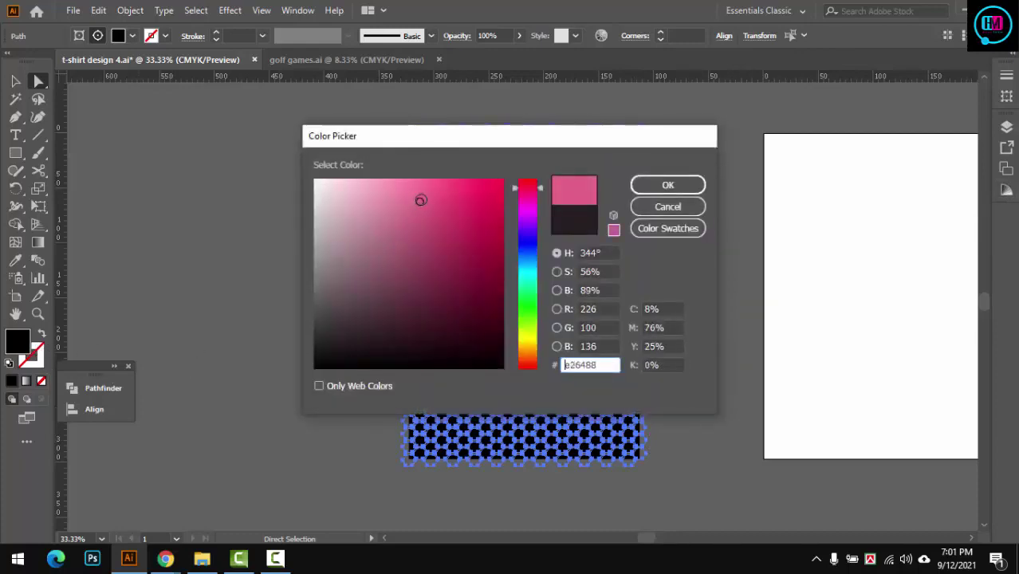
{"action": "left_click", "coordinate": [647, 188]}
Step: Inspect the pink pattern and hide the artboard outlines
{"action": "left_click", "coordinate": [707, 293]}
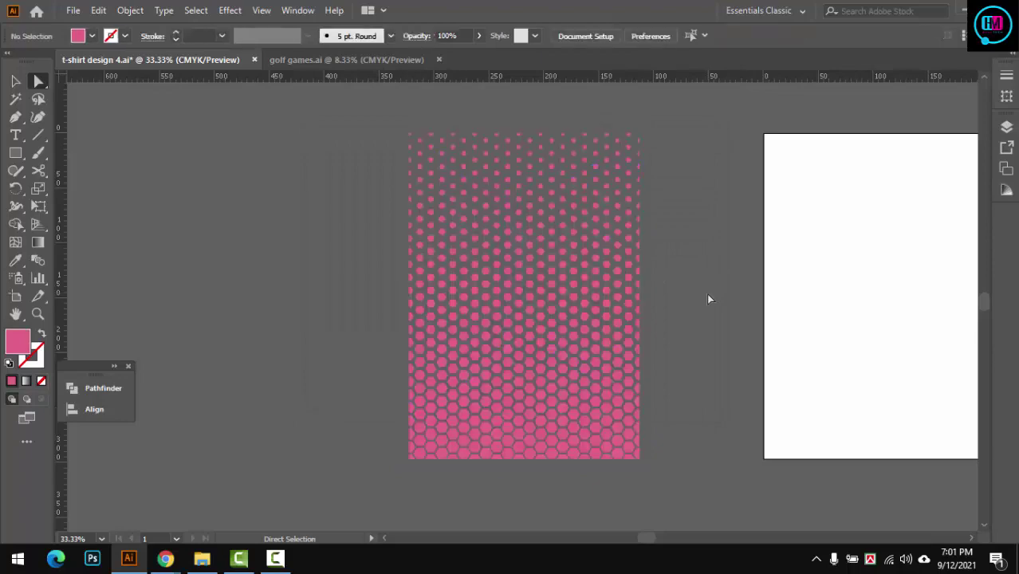
{"action": "key", "text": "v"}
{"action": "left_click", "coordinate": [522, 446], "text": "ctrl"}
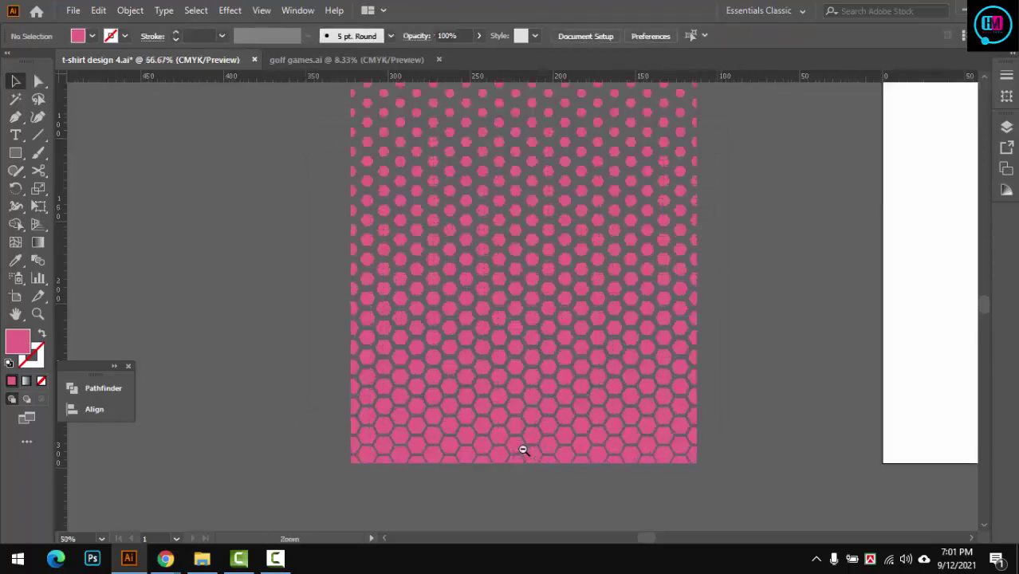
{"action": "left_click", "coordinate": [522, 441], "text": "ctrl+alt"}
{"action": "left_click", "coordinate": [522, 441], "text": "ctrl+alt"}
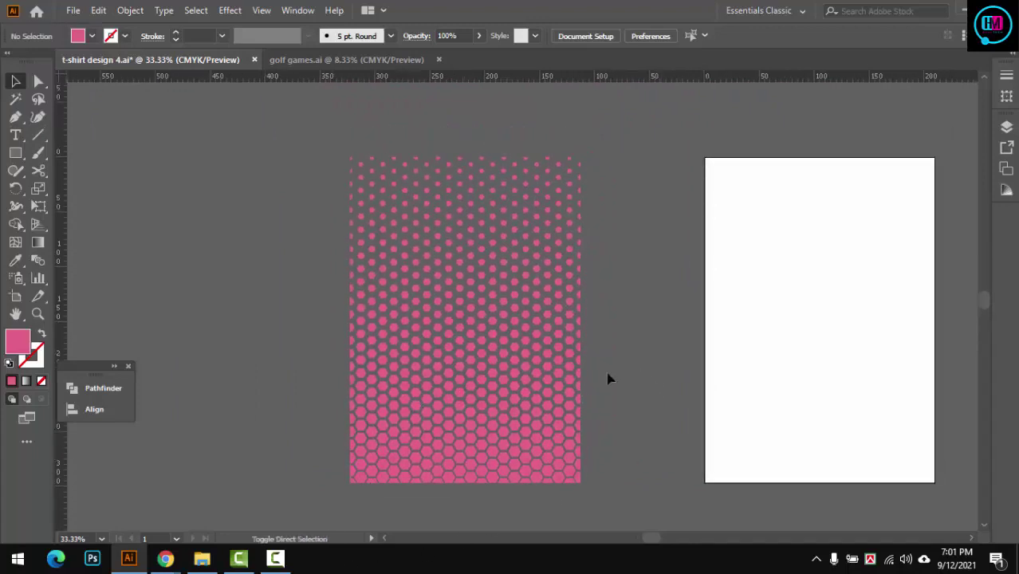
{"action": "key", "text": "ctrl+shift+h"}
Step: Reselect every same-appearance hexagon and fill them solid black
{"action": "key", "text": "a"}
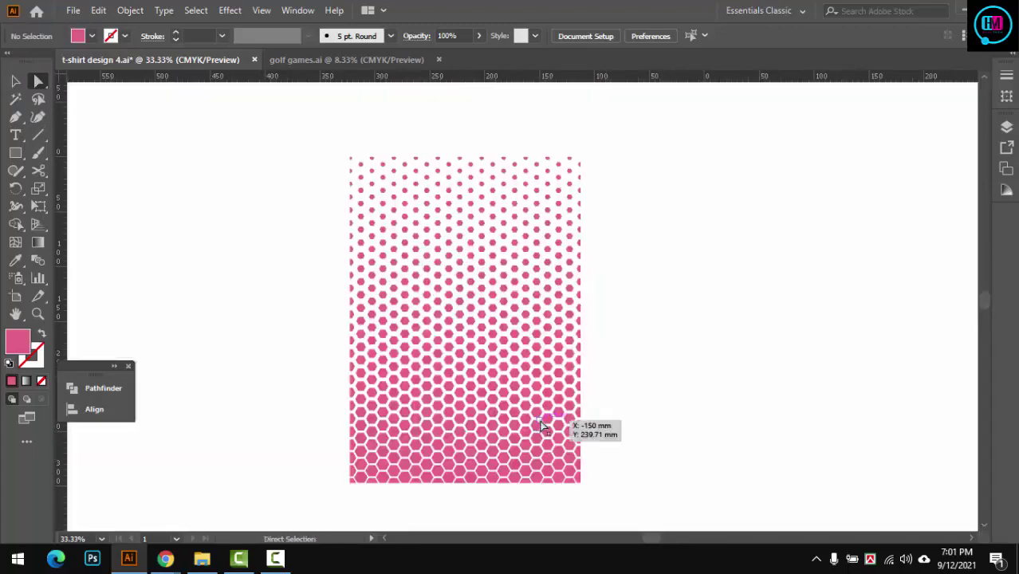
{"action": "left_click", "coordinate": [537, 424]}
{"action": "key", "text": "alt+s"}
{"action": "key", "text": "m"}
{"action": "key", "text": "Return"}
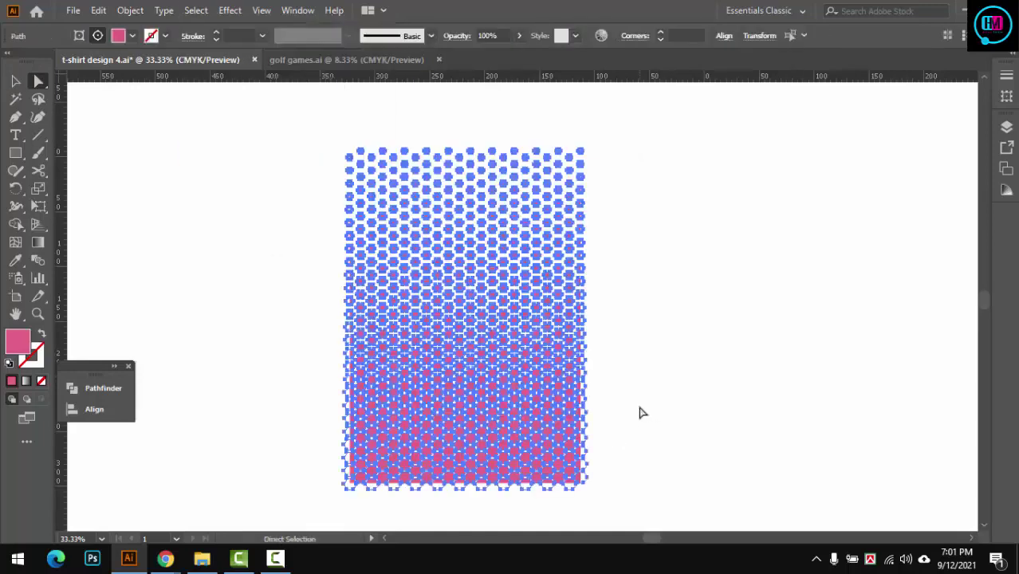
{"action": "double_click", "coordinate": [18, 341]}
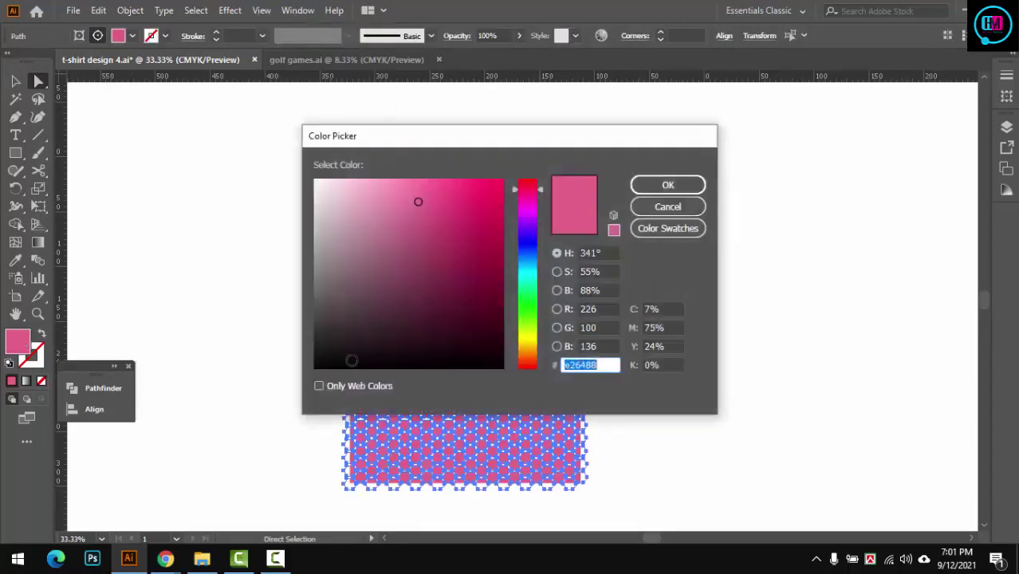
{"action": "left_click_drag", "start_coordinate": [343, 343], "coordinate": [297, 376]}
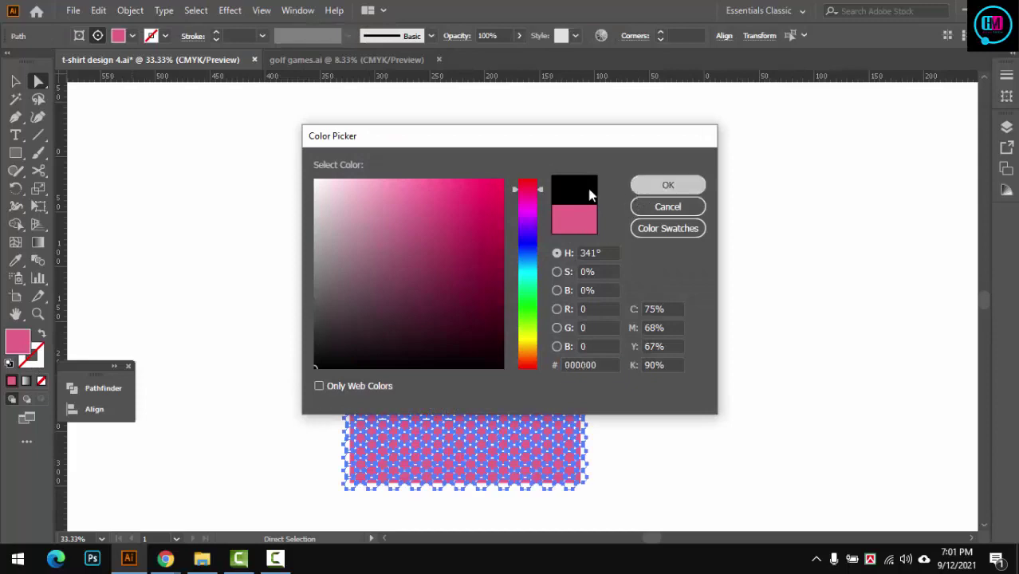
{"action": "left_click", "coordinate": [647, 186]}
Step: Nudge the black hexagon pattern slightly up and left, then deselect it
{"action": "key", "text": "v"}
{"action": "left_click", "coordinate": [202, 249]}
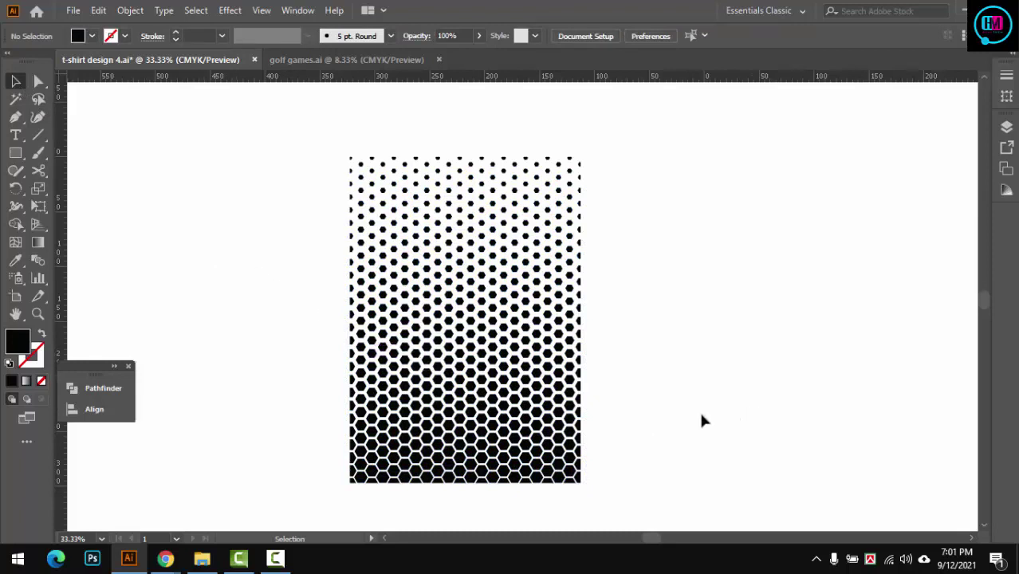
{"action": "left_click_drag", "start_coordinate": [489, 422], "coordinate": [484, 416]}
{"action": "left_click", "coordinate": [326, 519]}
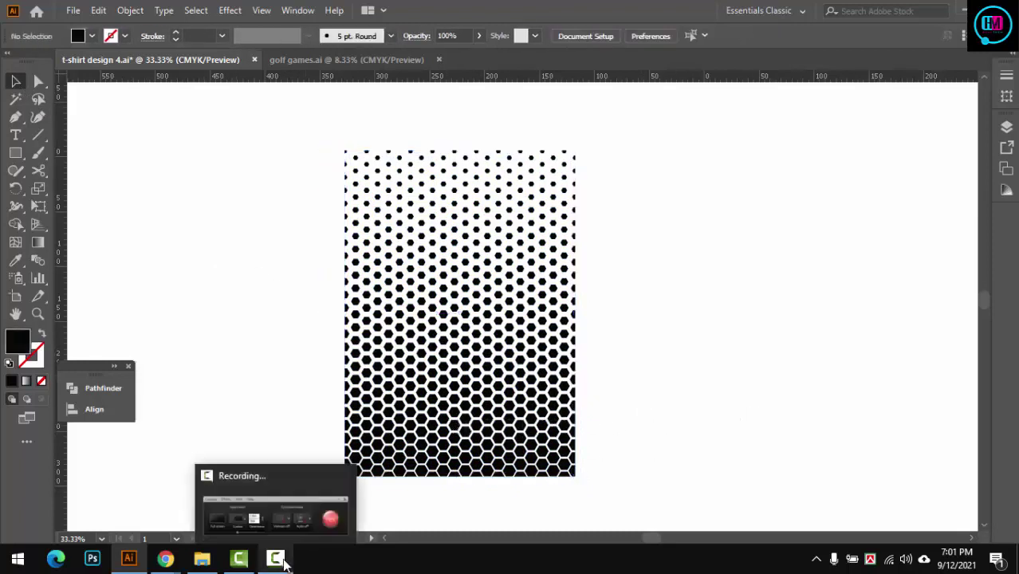
{"action": "left_click", "coordinate": [275, 558]}
{"action": "left_click", "coordinate": [981, 510]}
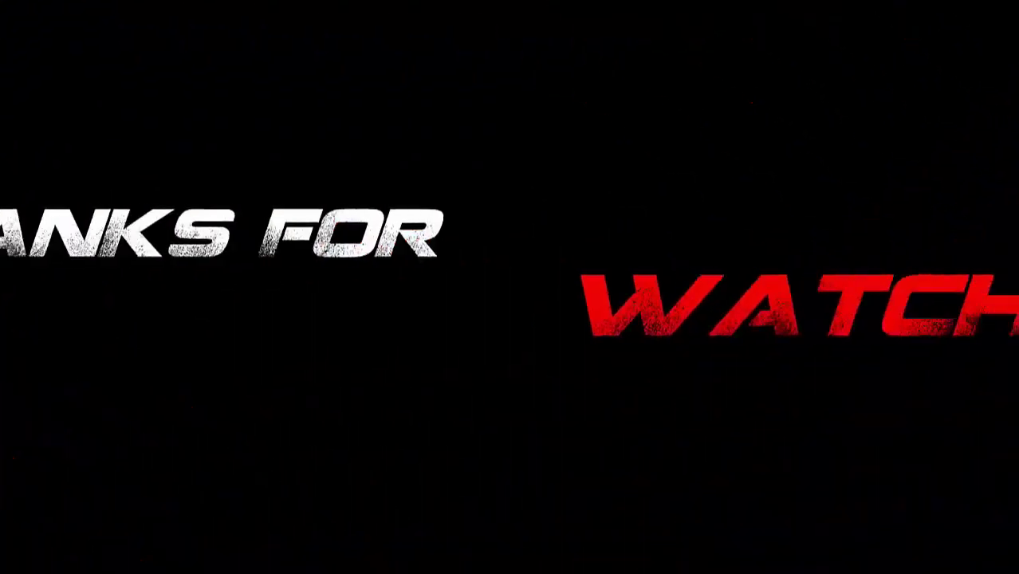